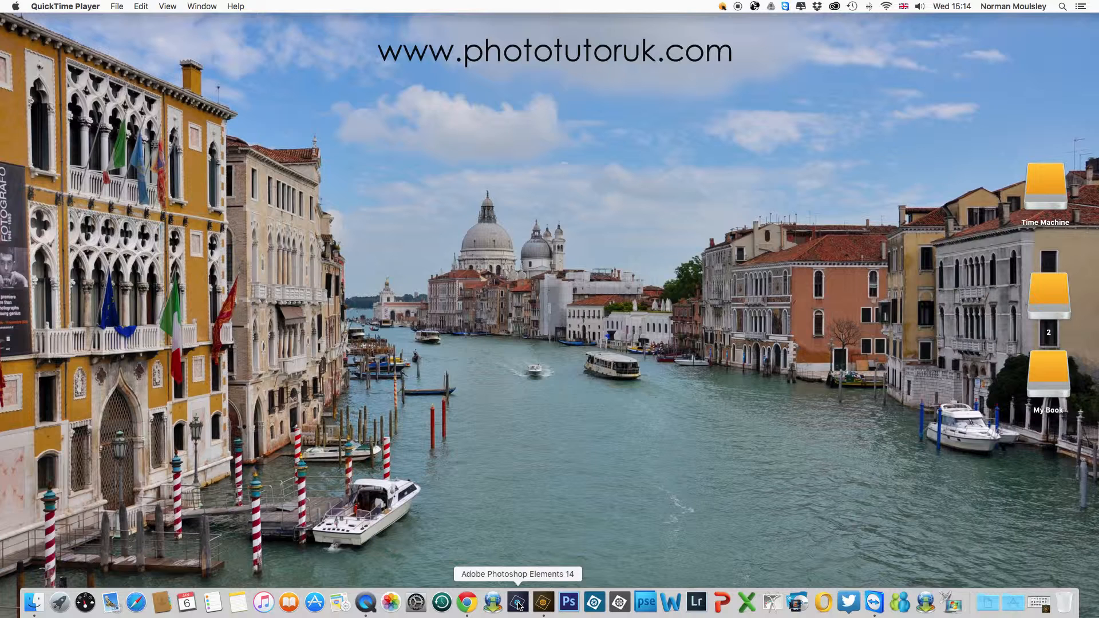
# Launch Adobe Photoshop Elements 14, open its Organizer and slightly reduce the size of the media thumbnails
pyautogui.click(518, 603)
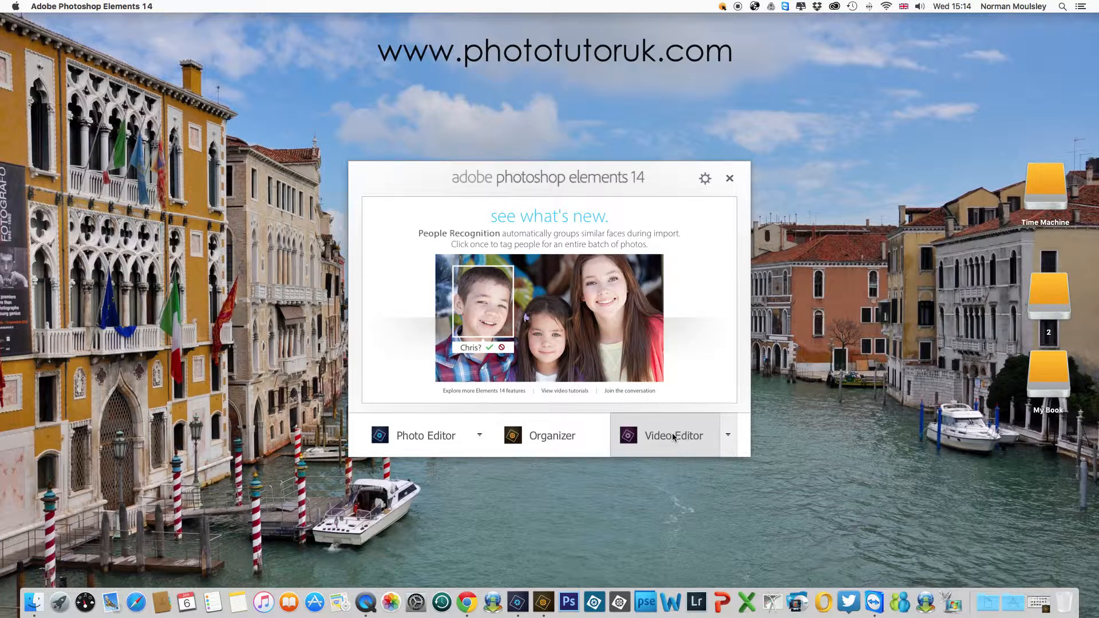
pyautogui.click(553, 436)
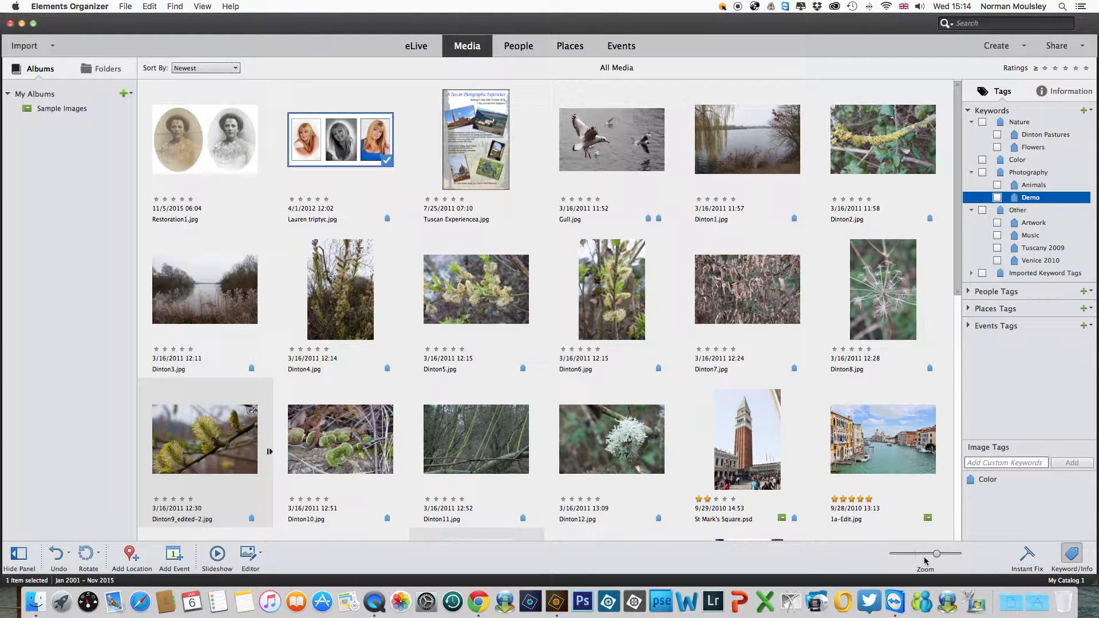
pyautogui.moveTo(937, 555)
pyautogui.mouseDown()
pyautogui.moveTo(906, 556)
pyautogui.moveTo(932, 556)
pyautogui.mouseUp()
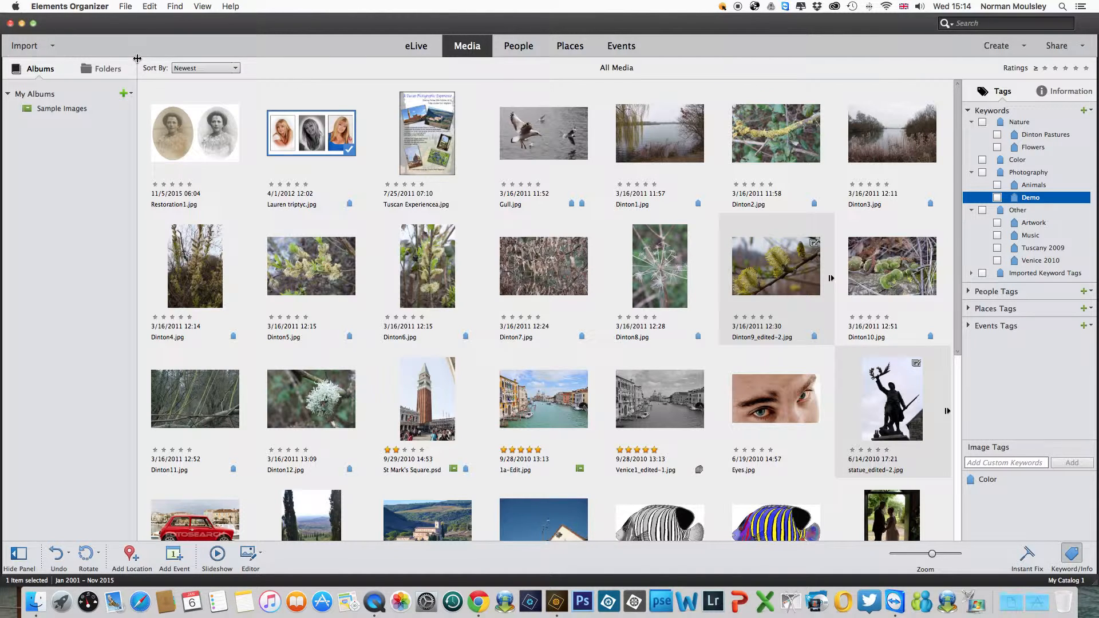
# Look through the import sources and the eLive inspiration articles, and return to the Media view
pyautogui.click(19, 49)
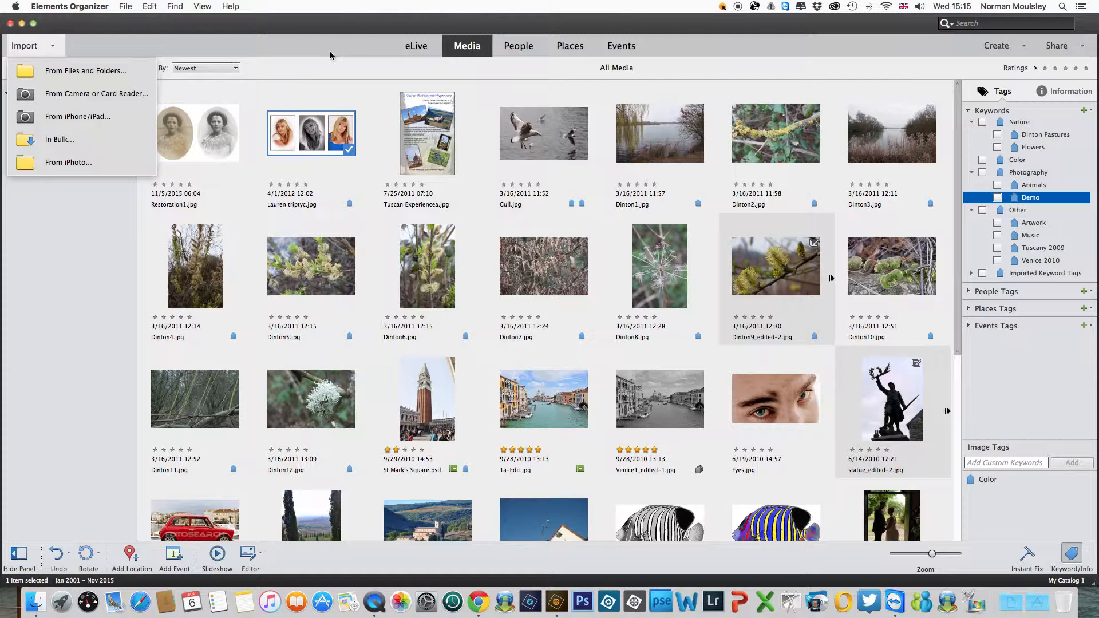
pyautogui.click(416, 49)
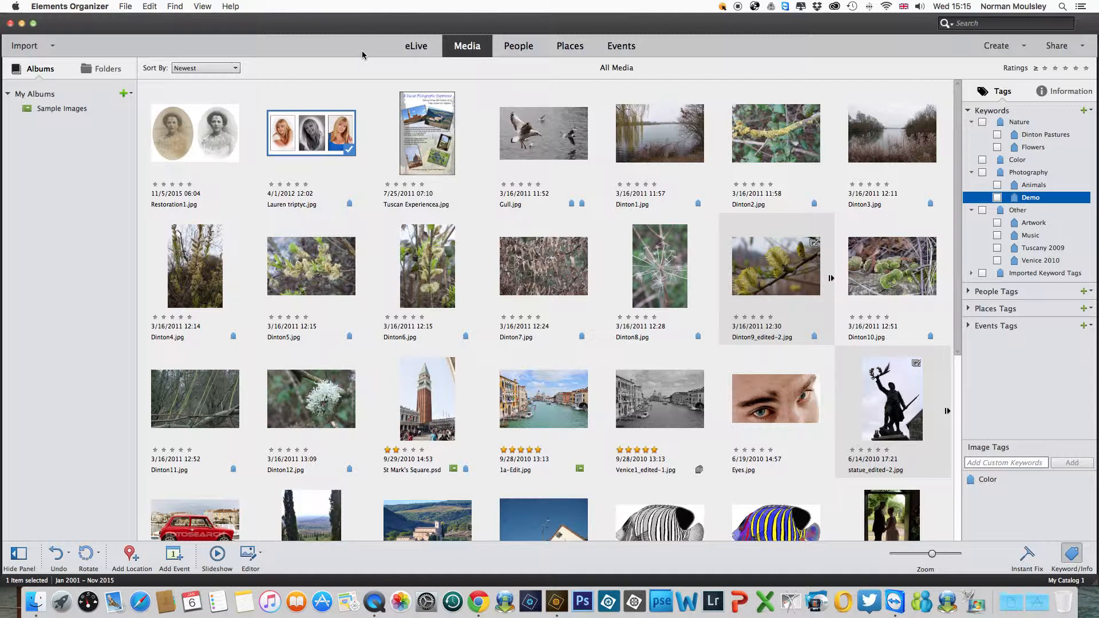
pyautogui.click(415, 47)
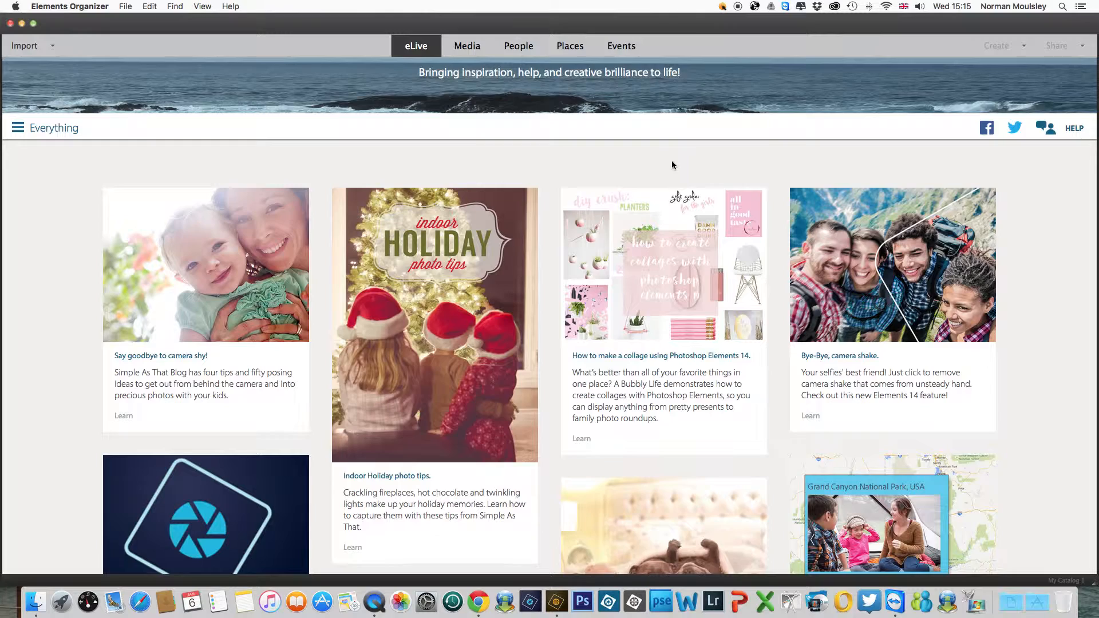
pyautogui.scroll(2, 672, 165)
pyautogui.scroll(-5, 672, 165)
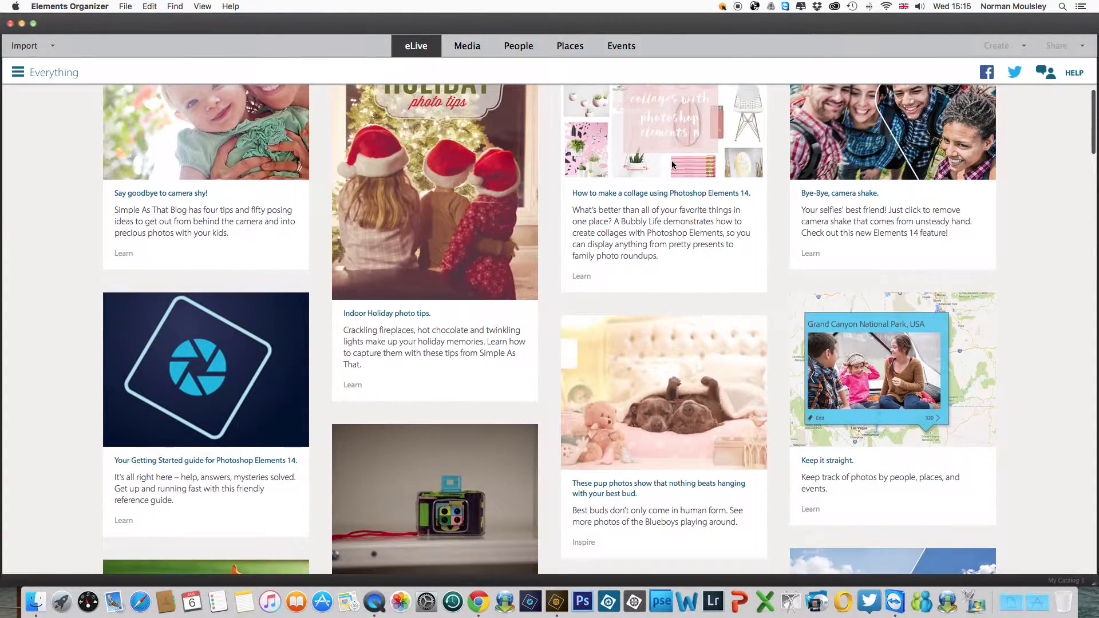
pyautogui.scroll(4, 673, 165)
pyautogui.scroll(3, 673, 164)
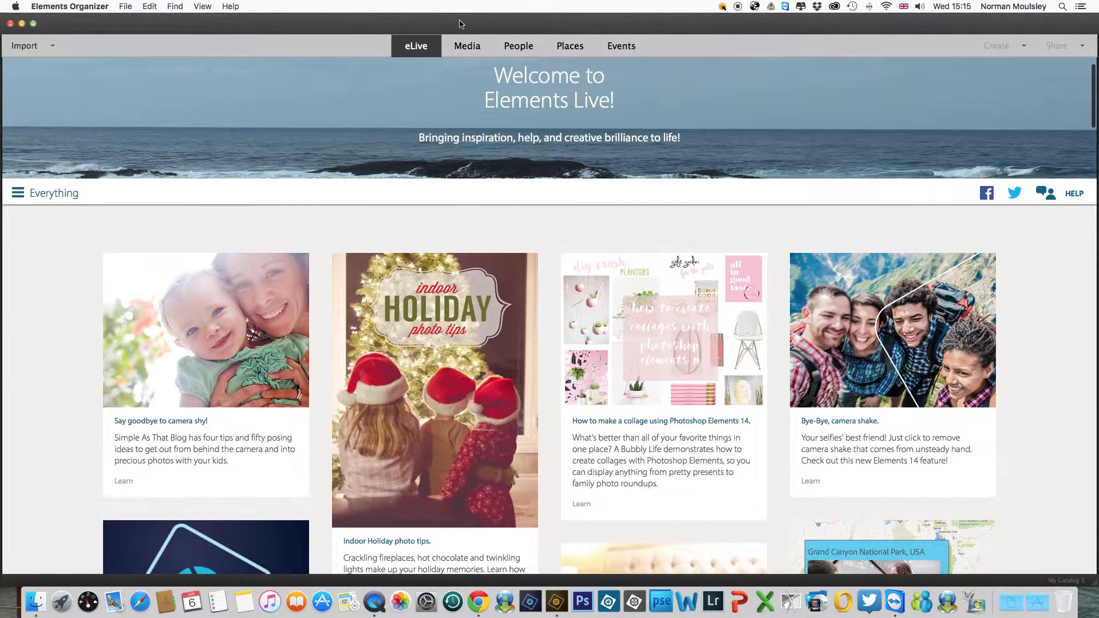
pyautogui.click(469, 51)
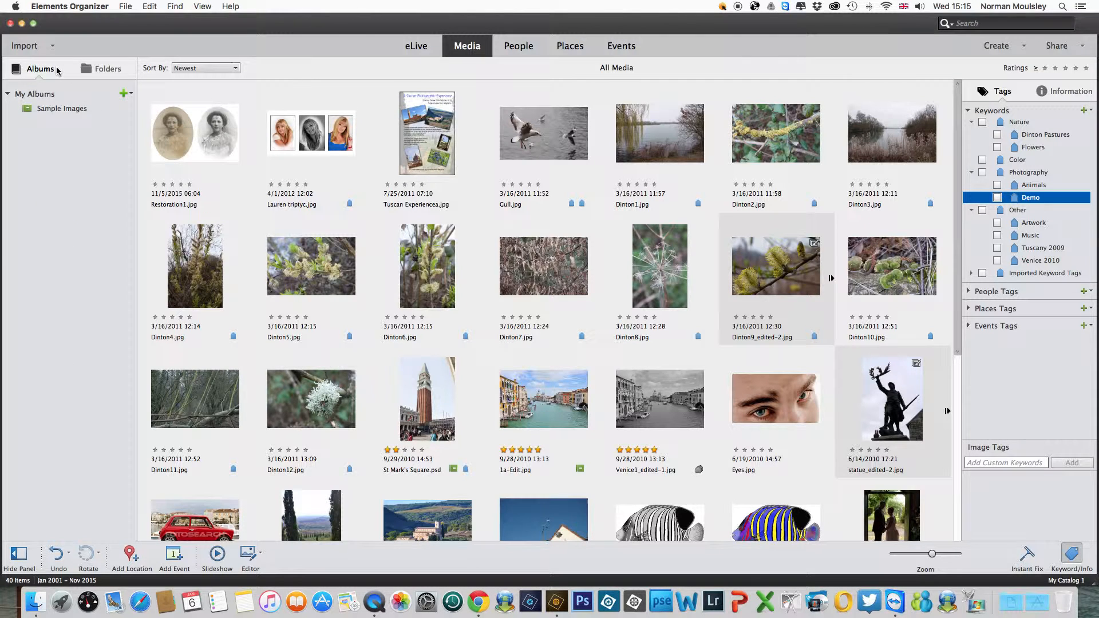
# Show the folders list instead of the albums, and hide and restore both the folder panel and the keyword panel
pyautogui.click(107, 68)
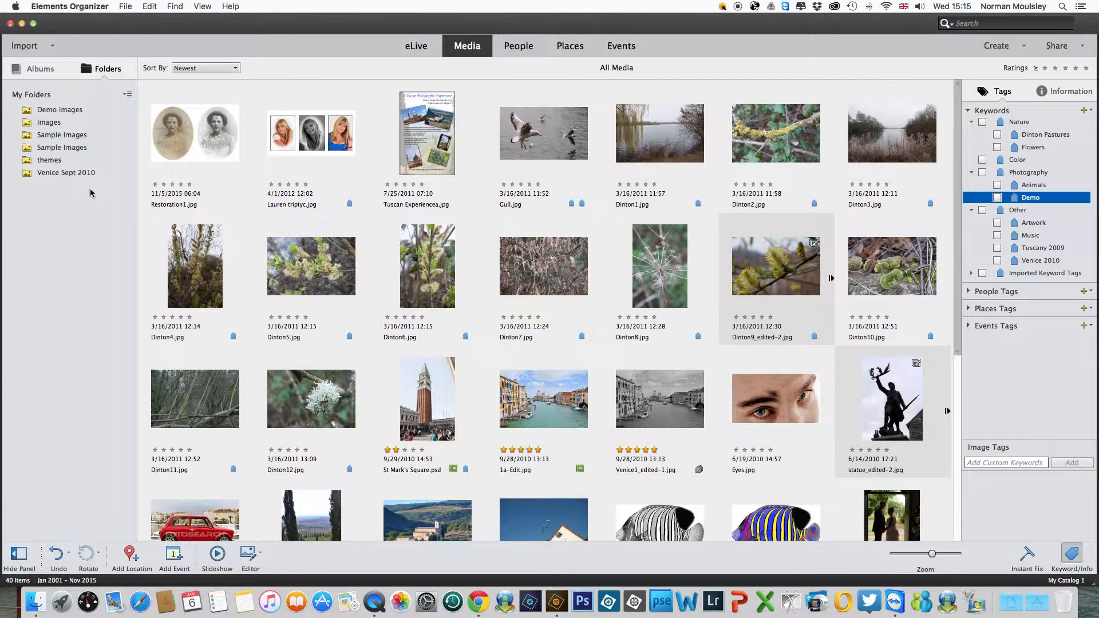
pyautogui.click(19, 554)
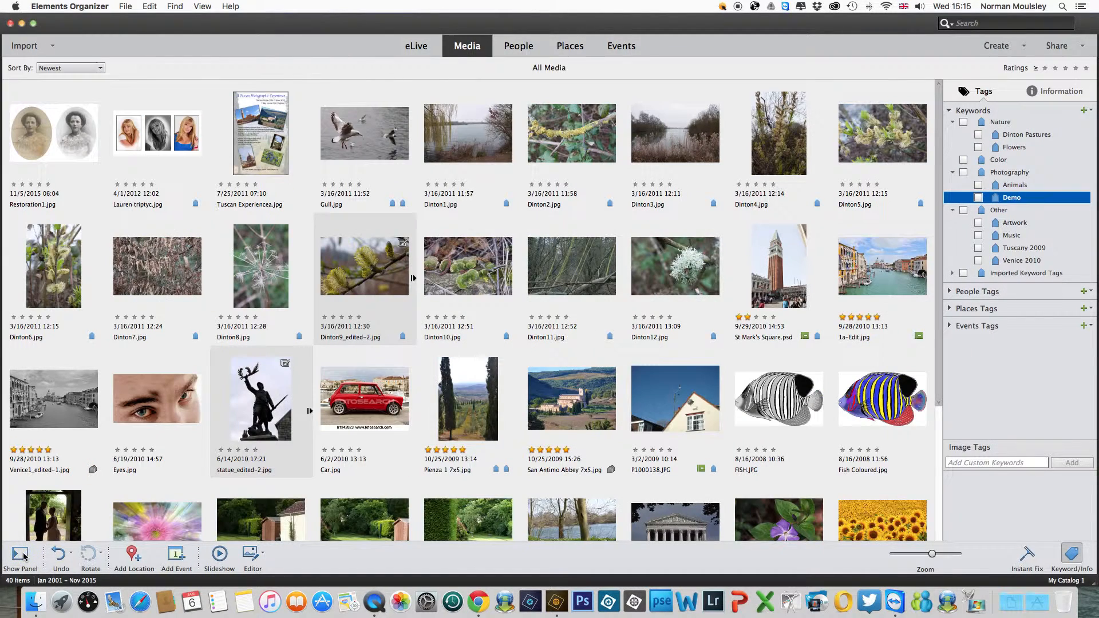
pyautogui.click(19, 554)
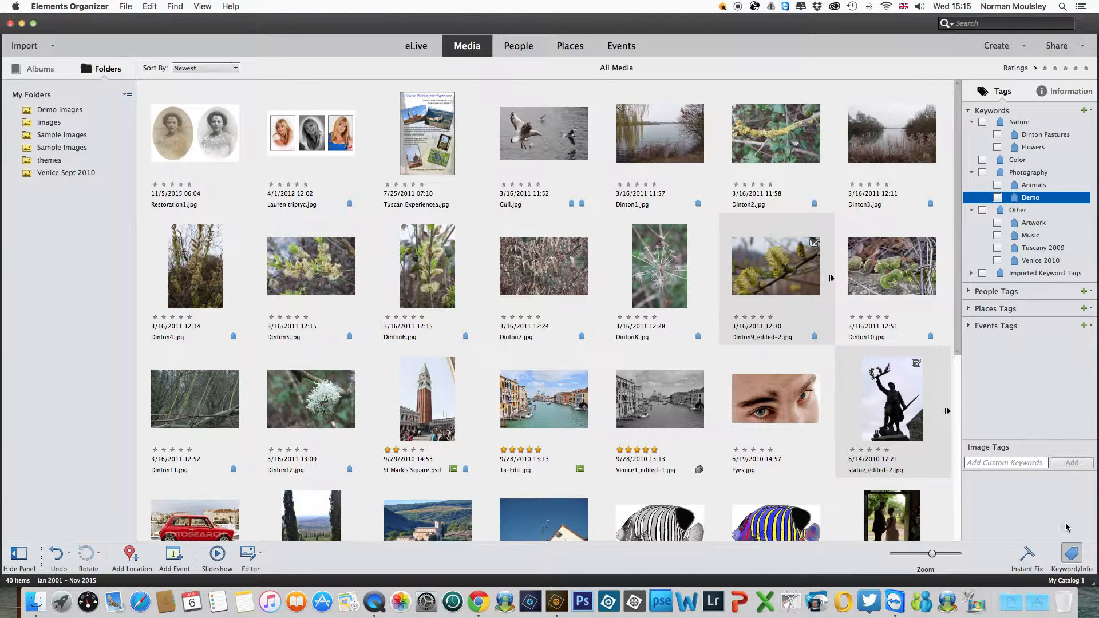
pyautogui.click(1071, 554)
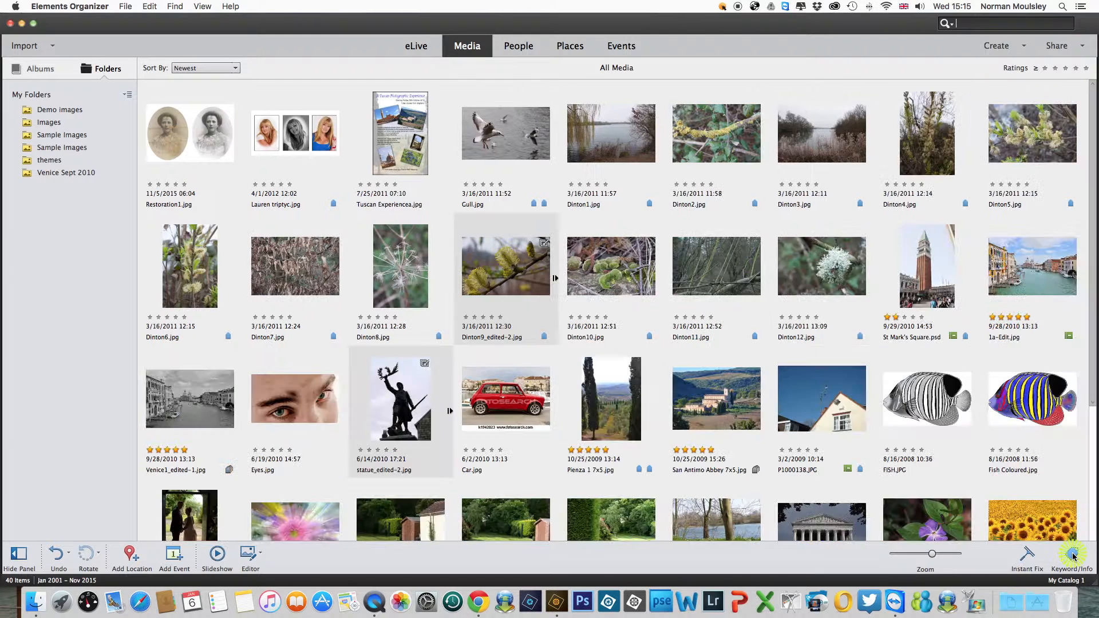
pyautogui.click(1072, 555)
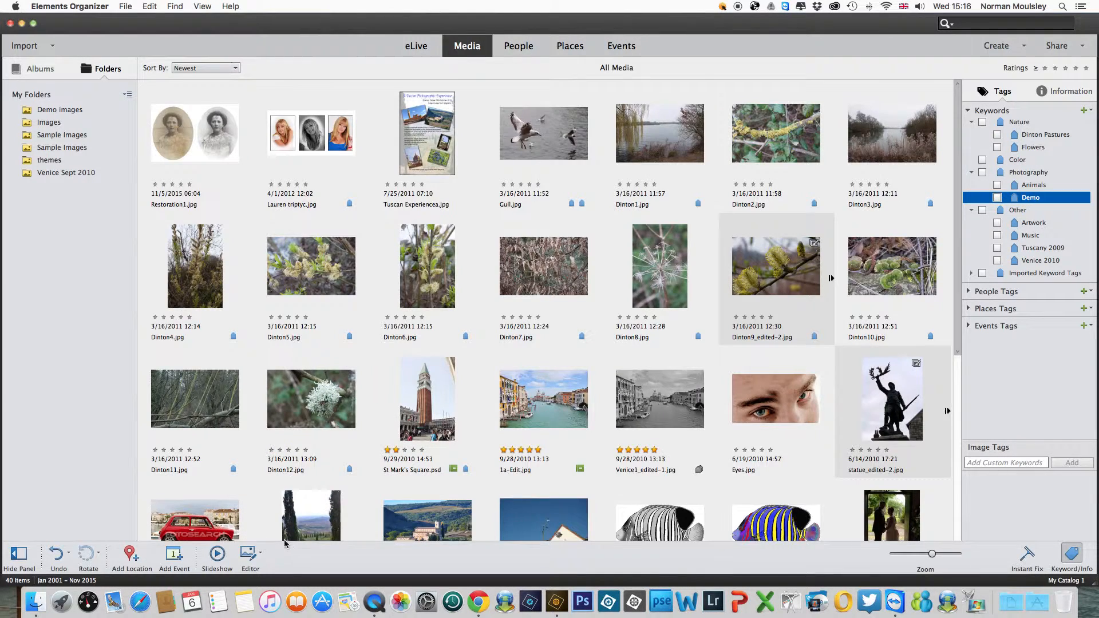
pyautogui.scroll(-1, 280, 540)
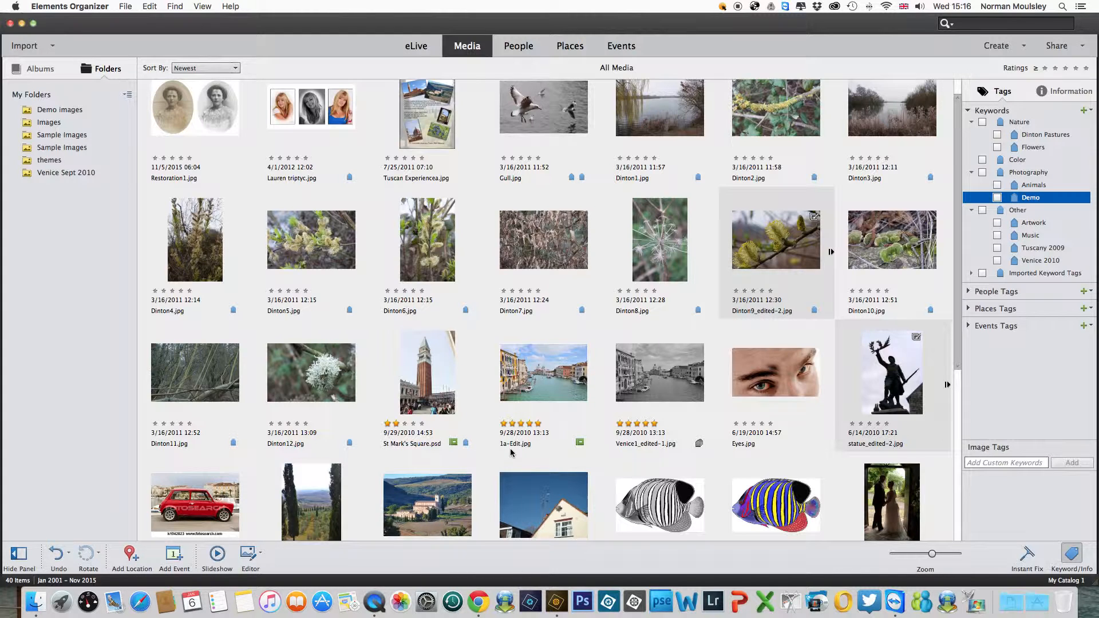
pyautogui.scroll(2, 511, 451)
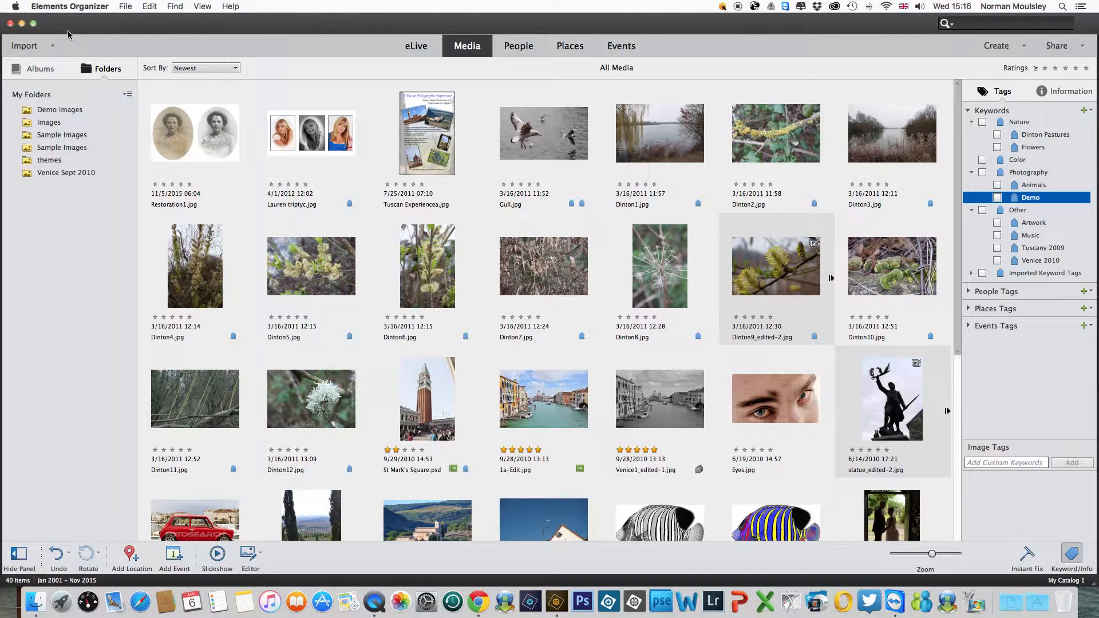
# Import IMG_0180.JPG, IMG_0182.jpg, IMG_0185.JPG and IMG_0187.jpg from the Hinton Amptner Oct 13 folder
pyautogui.click(21, 48)
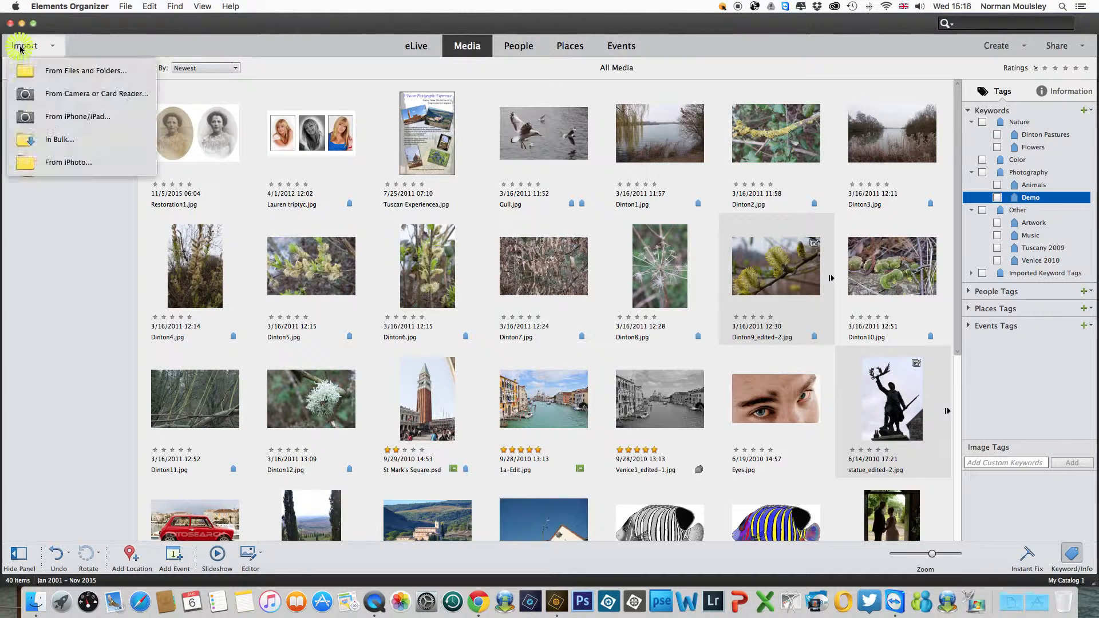
pyautogui.click(84, 73)
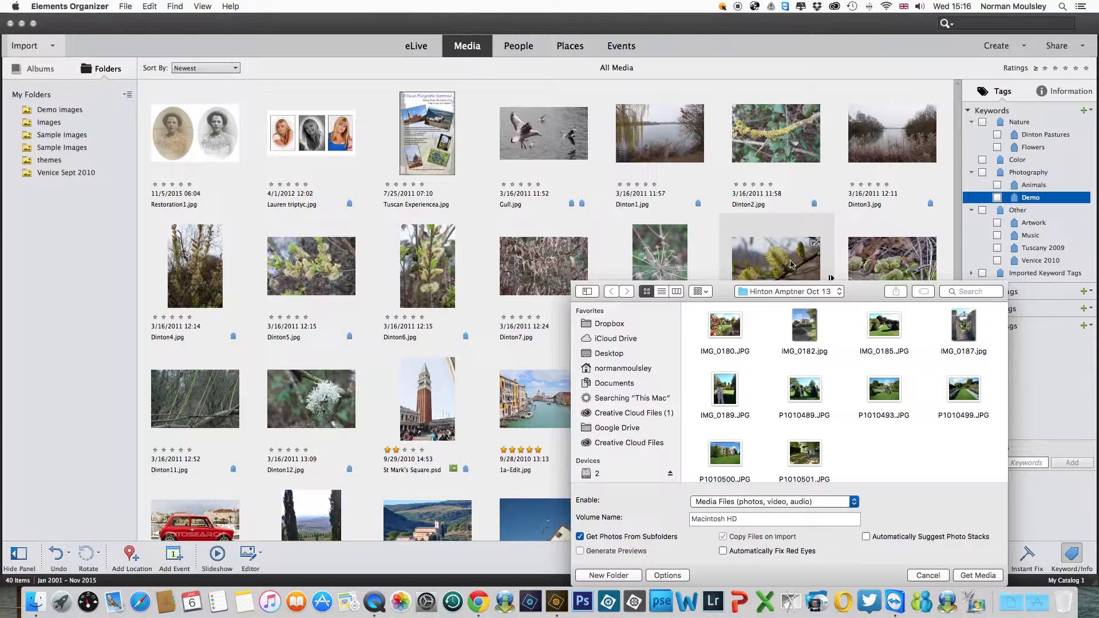
pyautogui.moveTo(860, 292); pyautogui.dragTo(649, 125)
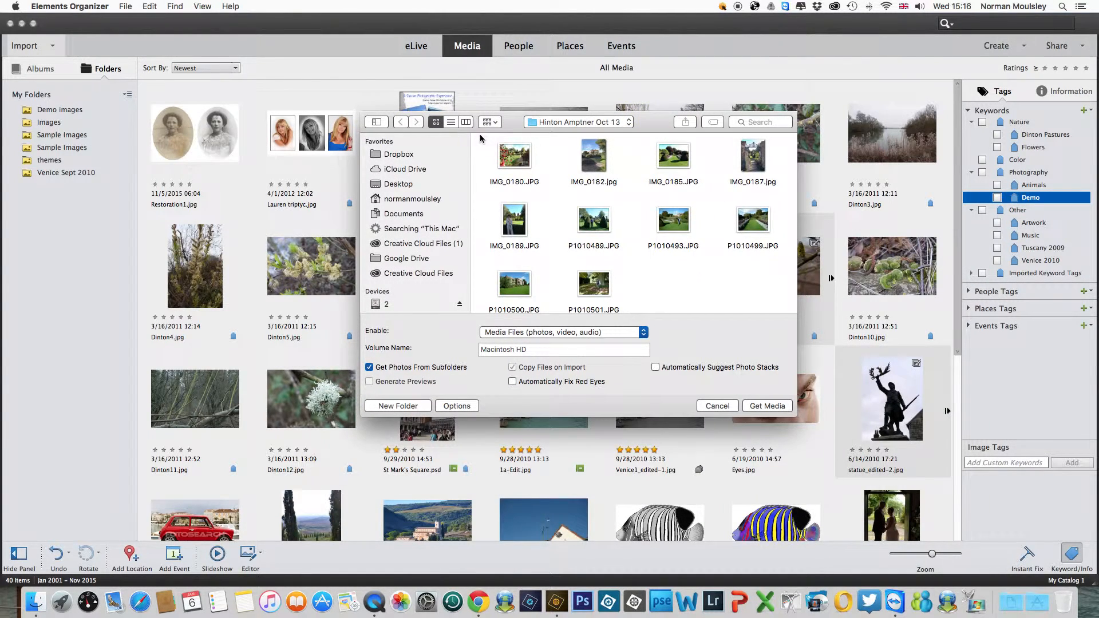
pyautogui.moveTo(480, 138); pyautogui.dragTo(782, 196)
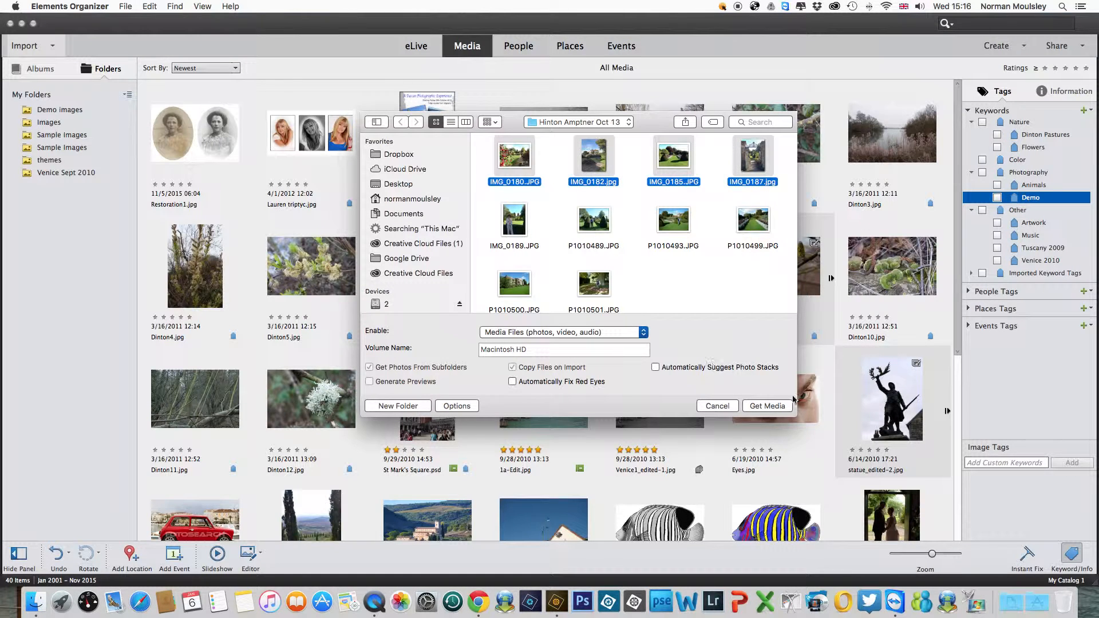
pyautogui.click(764, 406)
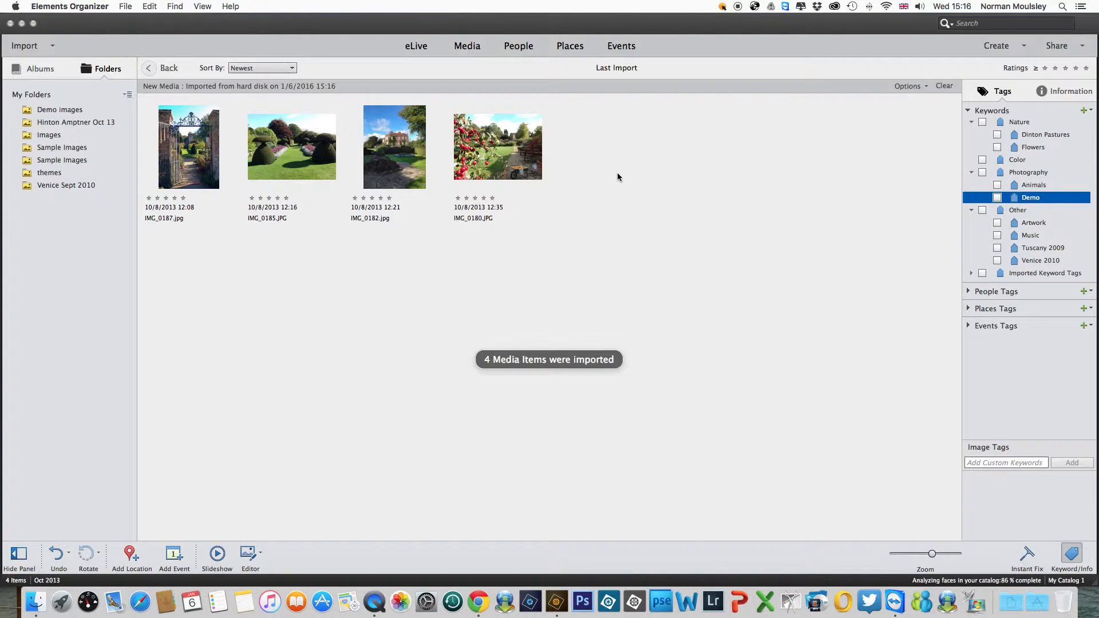
# Tag all four imported photos with the Demo keyword, and check the tag by filtering on Demo before showing all media again
pyautogui.click(154, 102)
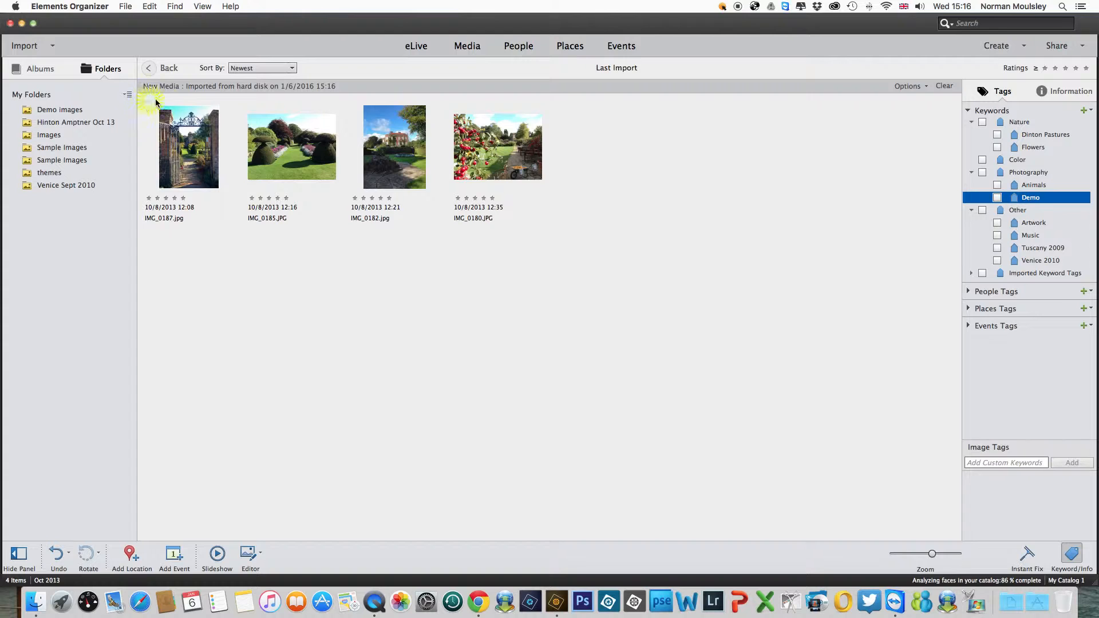
pyautogui.moveTo(155, 102); pyautogui.dragTo(560, 228)
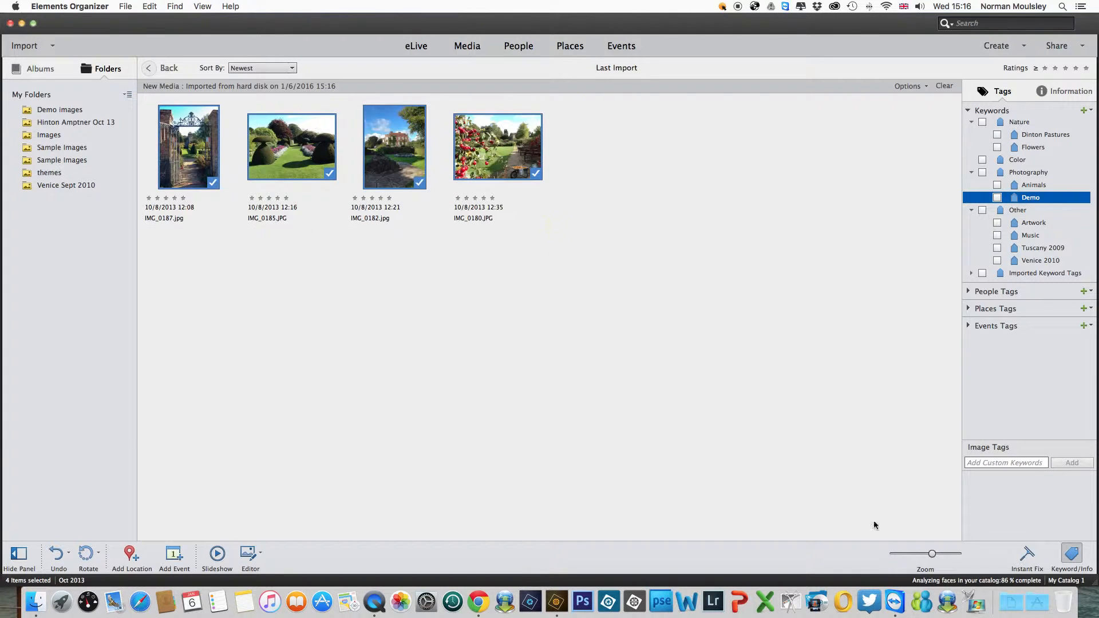
pyautogui.moveTo(931, 554); pyautogui.dragTo(946, 554)
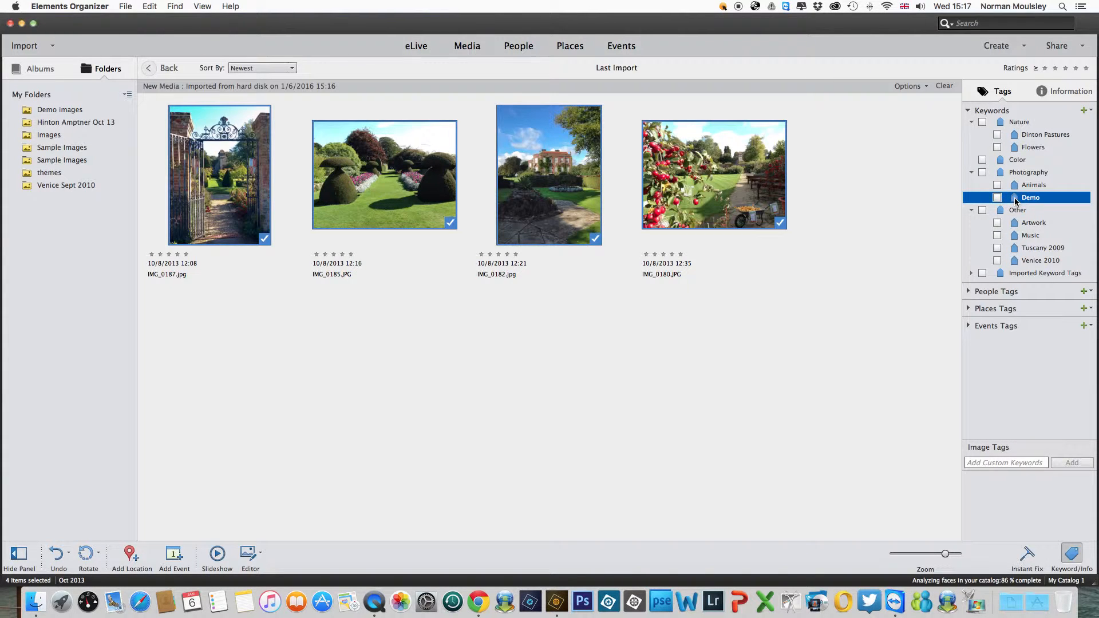
pyautogui.moveTo(1016, 201); pyautogui.dragTo(731, 173)
pyautogui.moveTo(731, 172); pyautogui.dragTo(731, 173)
pyautogui.click(997, 198)
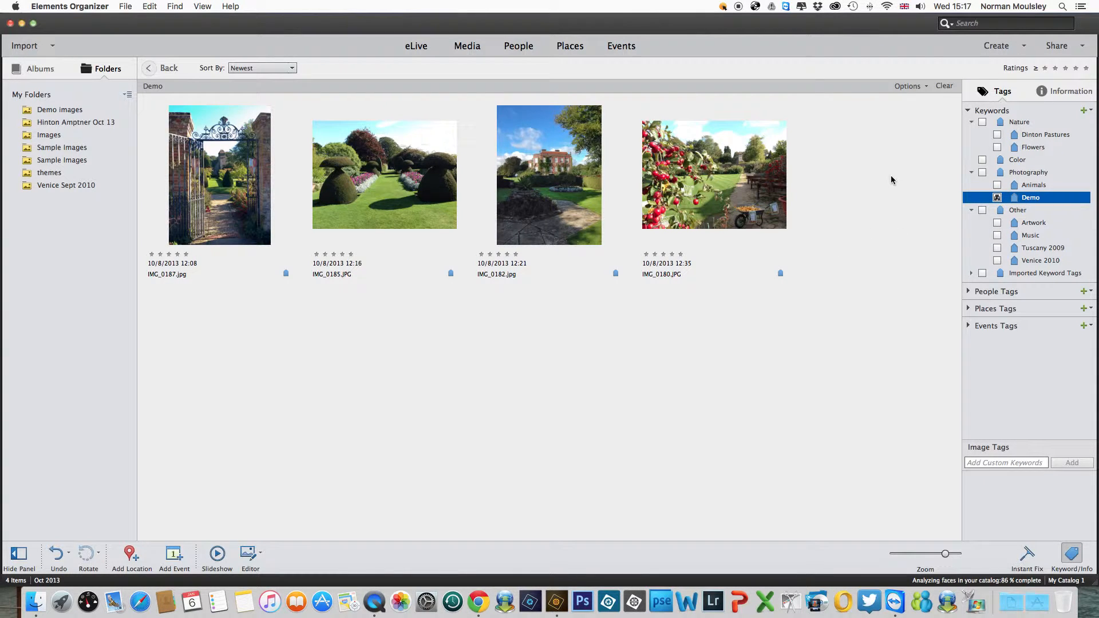
pyautogui.click(997, 198)
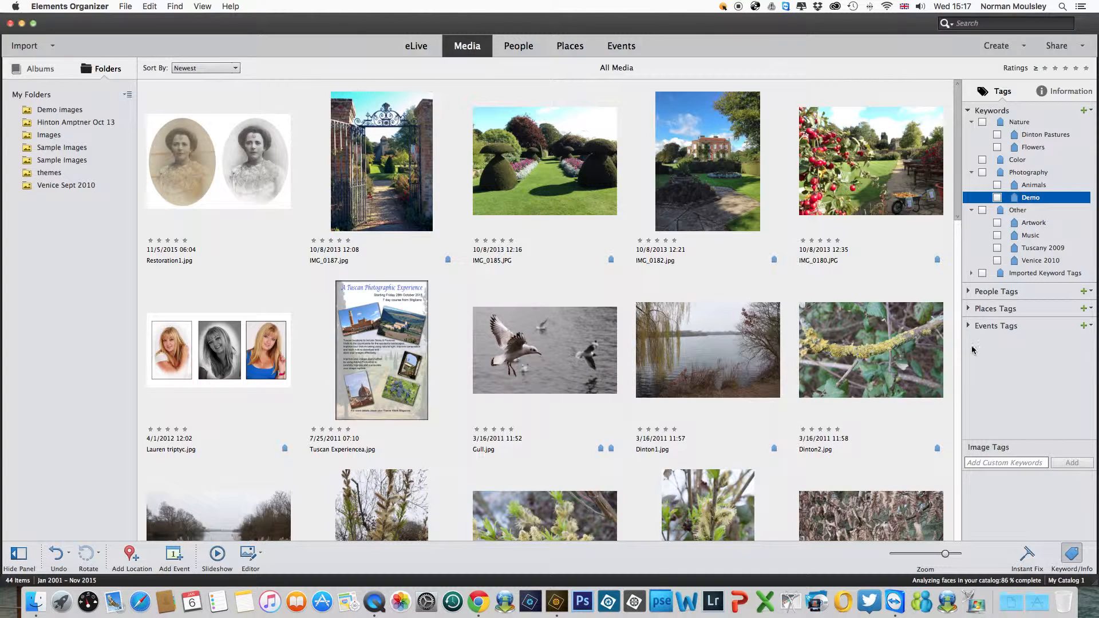
# Show the Instant Fix photo options and open Gull.jpg in the single-image view
pyautogui.click(1028, 554)
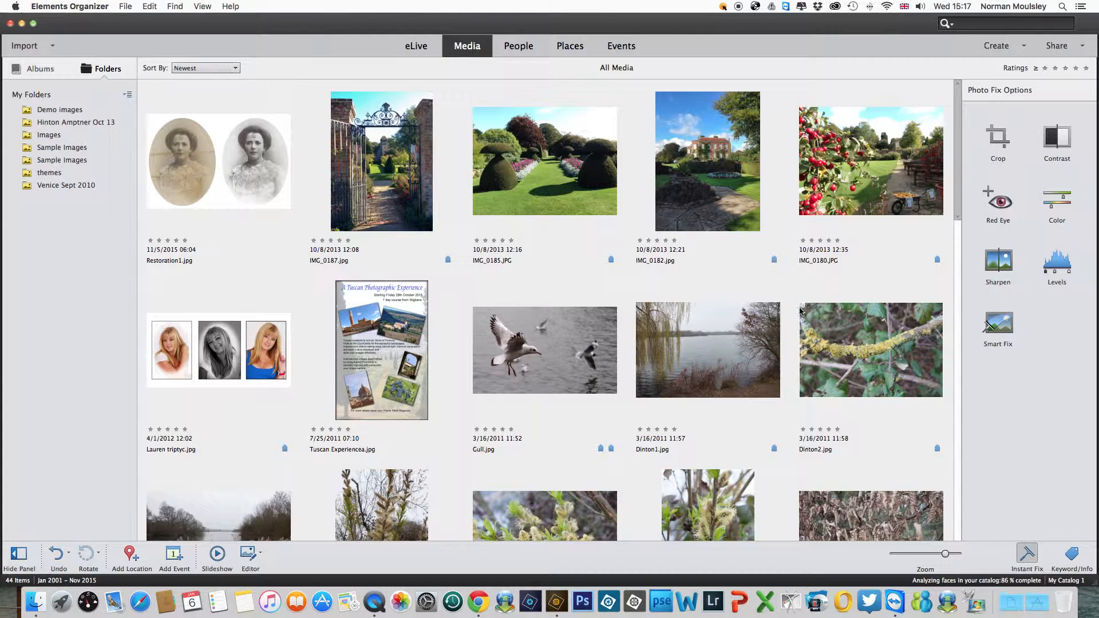
pyautogui.click(549, 353)
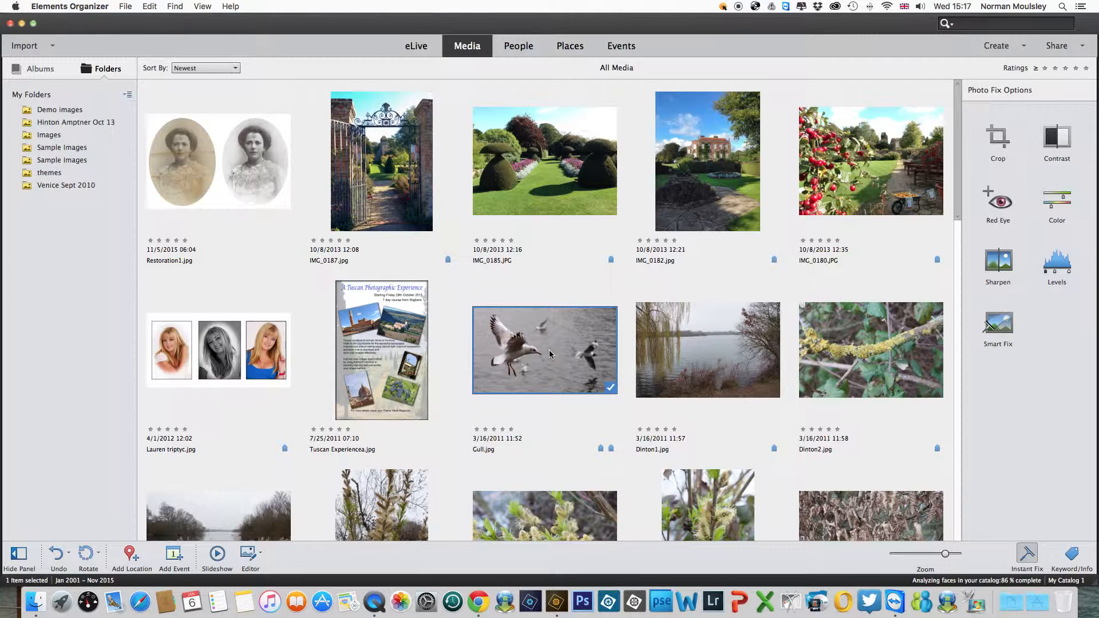
pyautogui.doubleClick(549, 352)
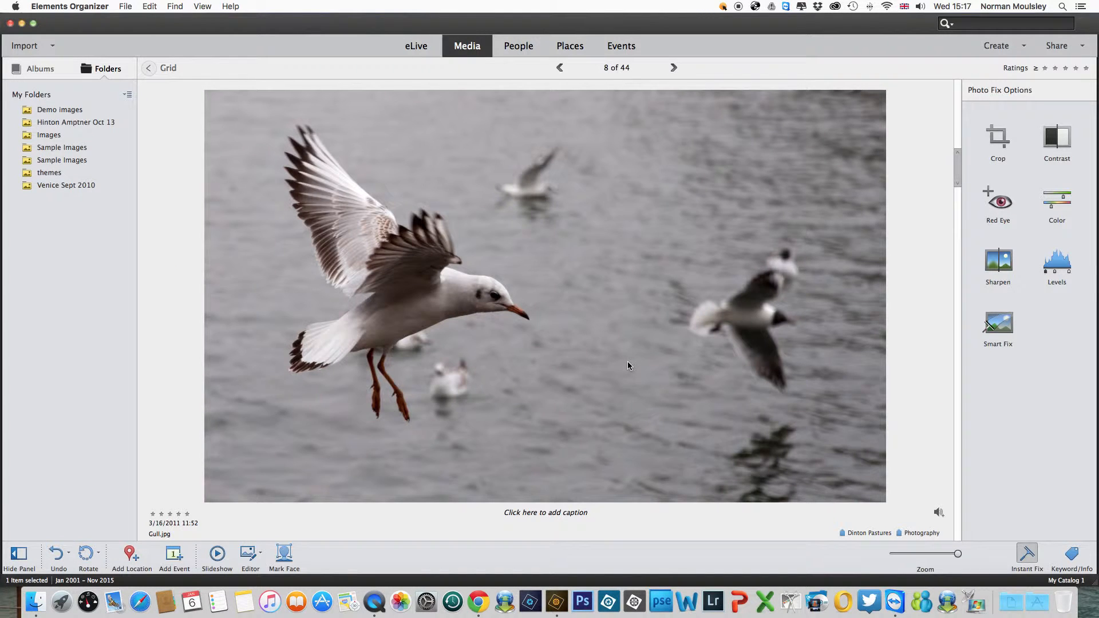
# Crop the photo around the large flying gull, excluding the gull at the far right of the image, and return to the thumbnail grid
pyautogui.click(997, 137)
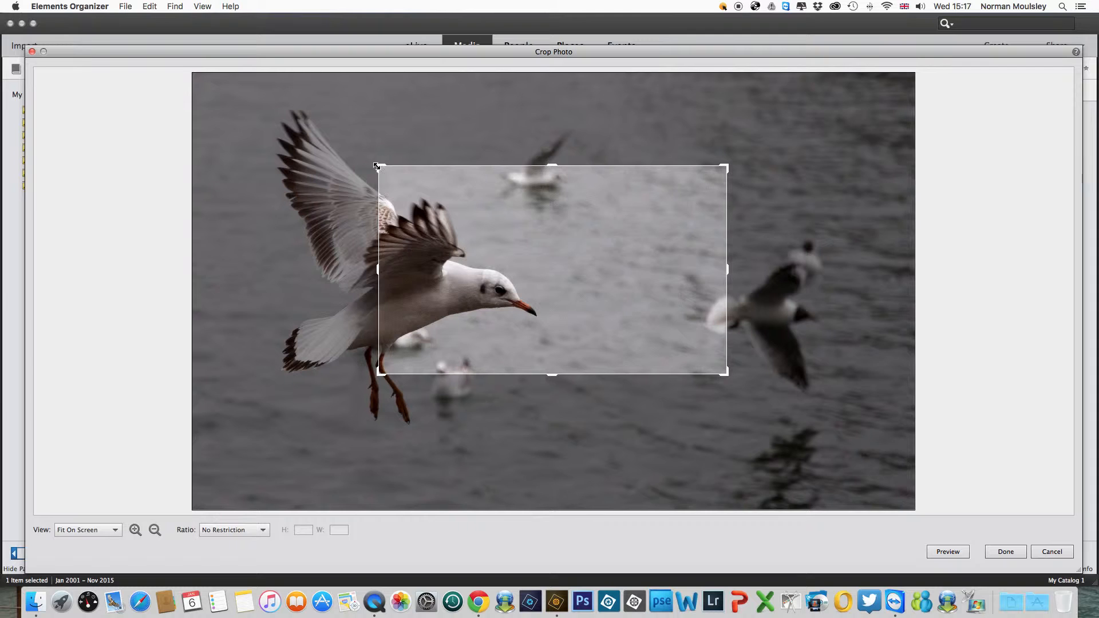
pyautogui.moveTo(378, 166); pyautogui.dragTo(253, 97)
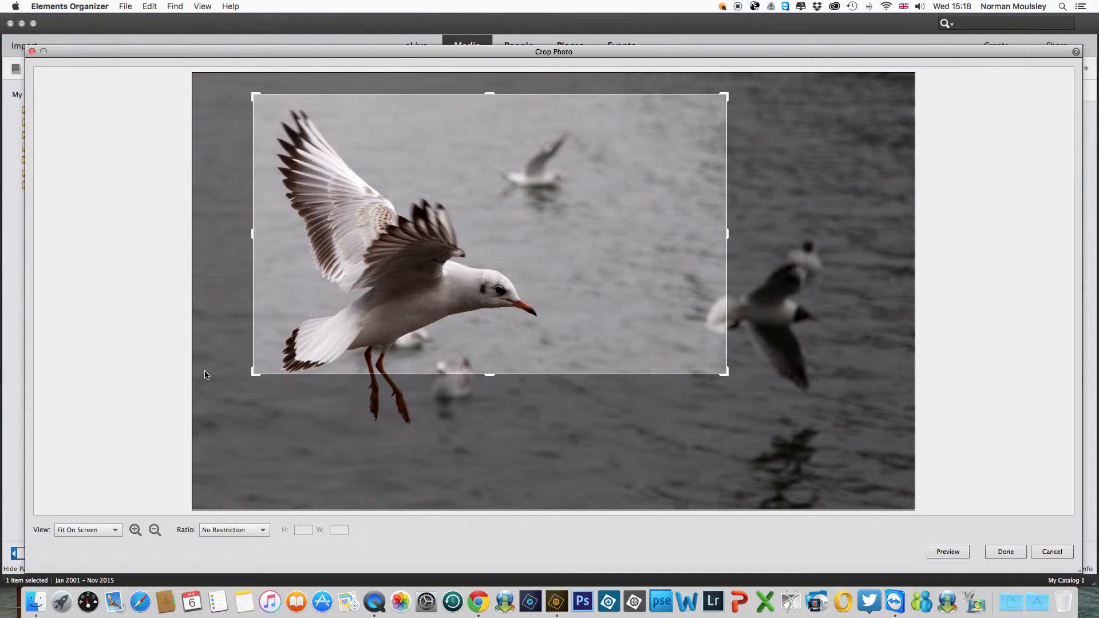
pyautogui.moveTo(254, 373); pyautogui.dragTo(219, 450)
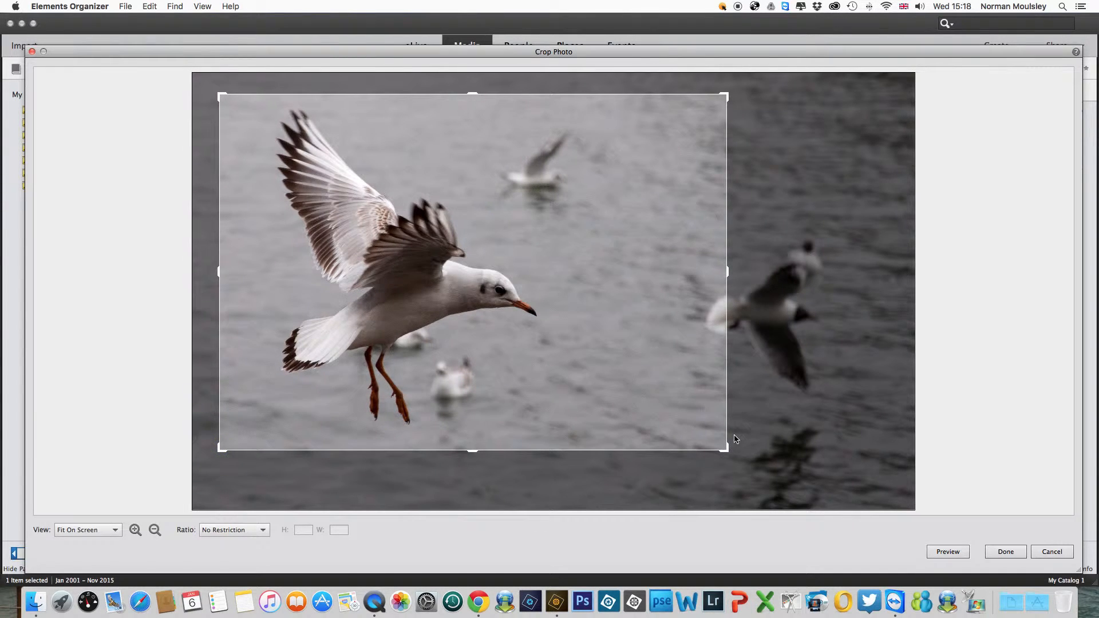
pyautogui.moveTo(726, 447); pyautogui.dragTo(702, 444)
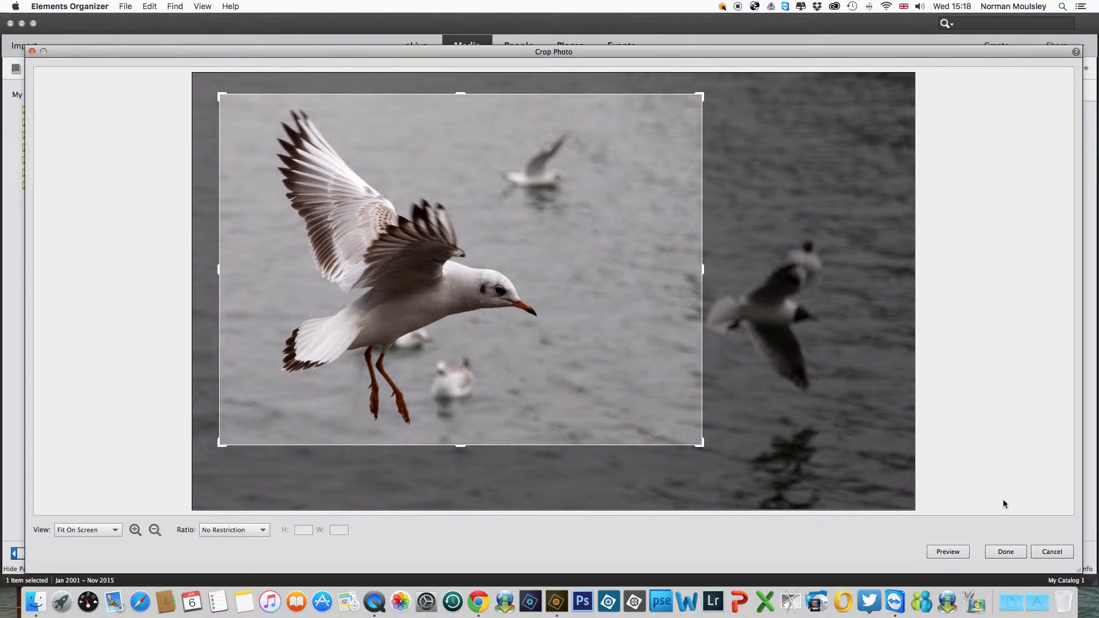
pyautogui.click(1000, 558)
pyautogui.click(1010, 552)
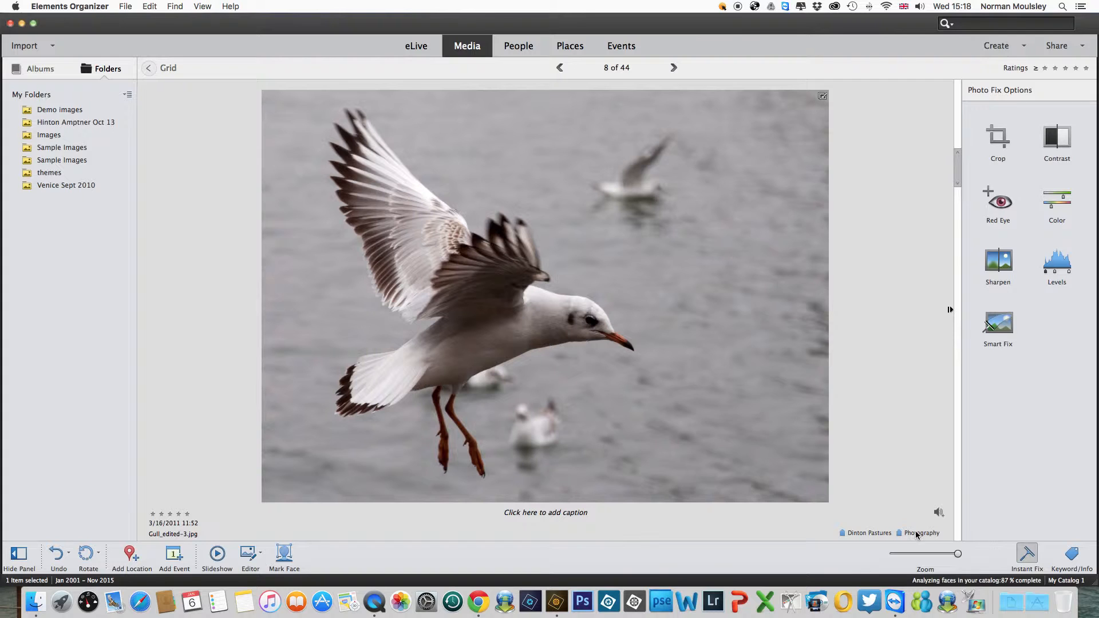
pyautogui.click(167, 70)
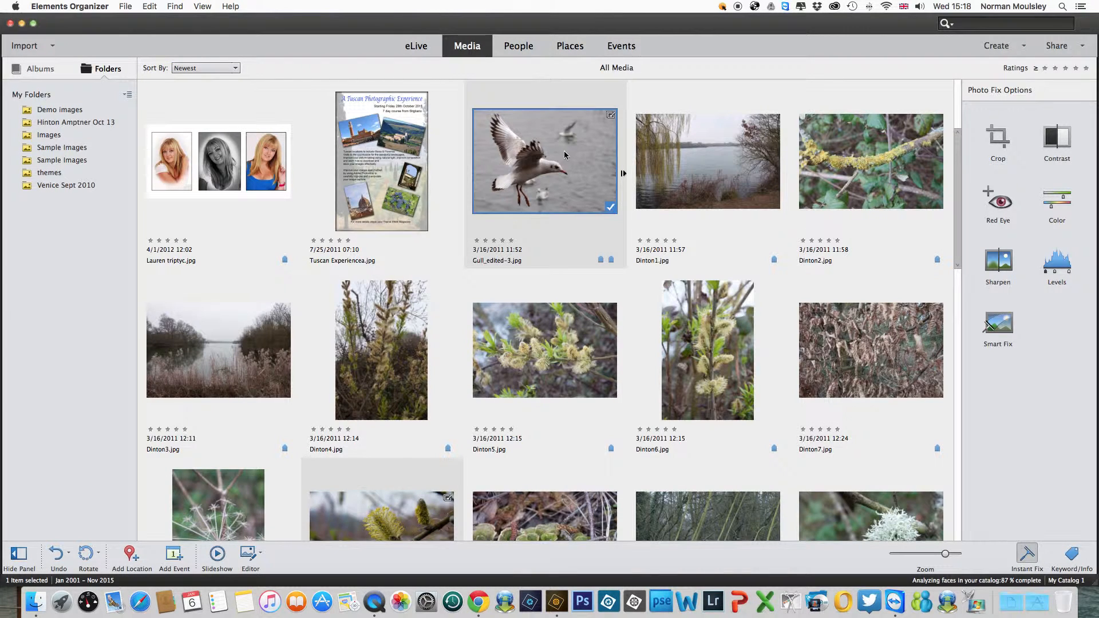
# Expand and collapse the gull photo's version set to compare the cropped version with the original Gull.jpg
pyautogui.click(624, 173)
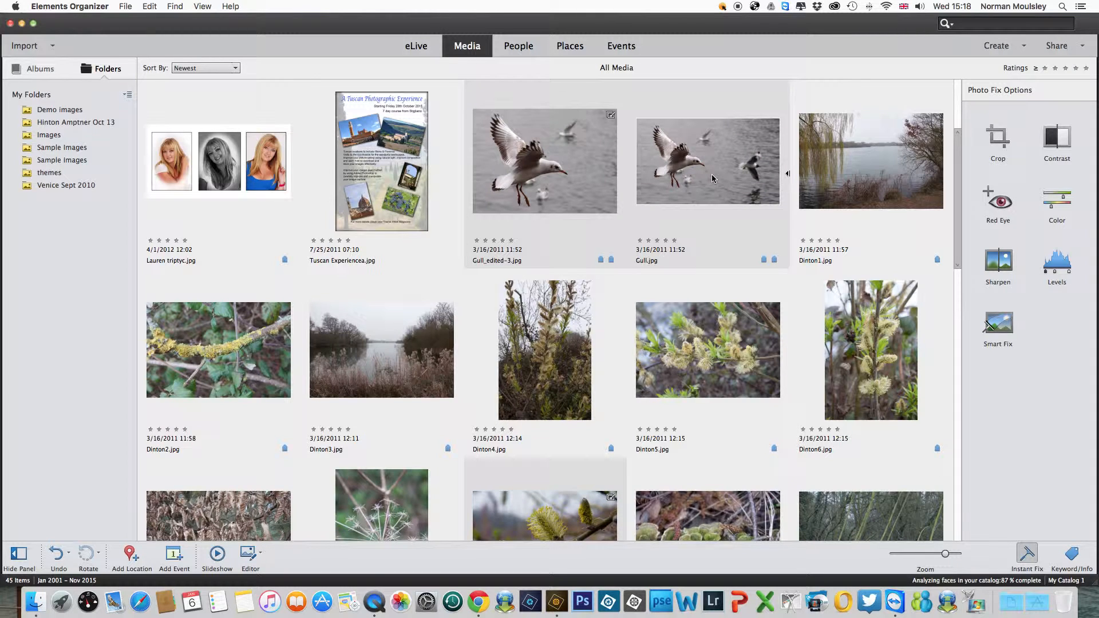
pyautogui.click(788, 173)
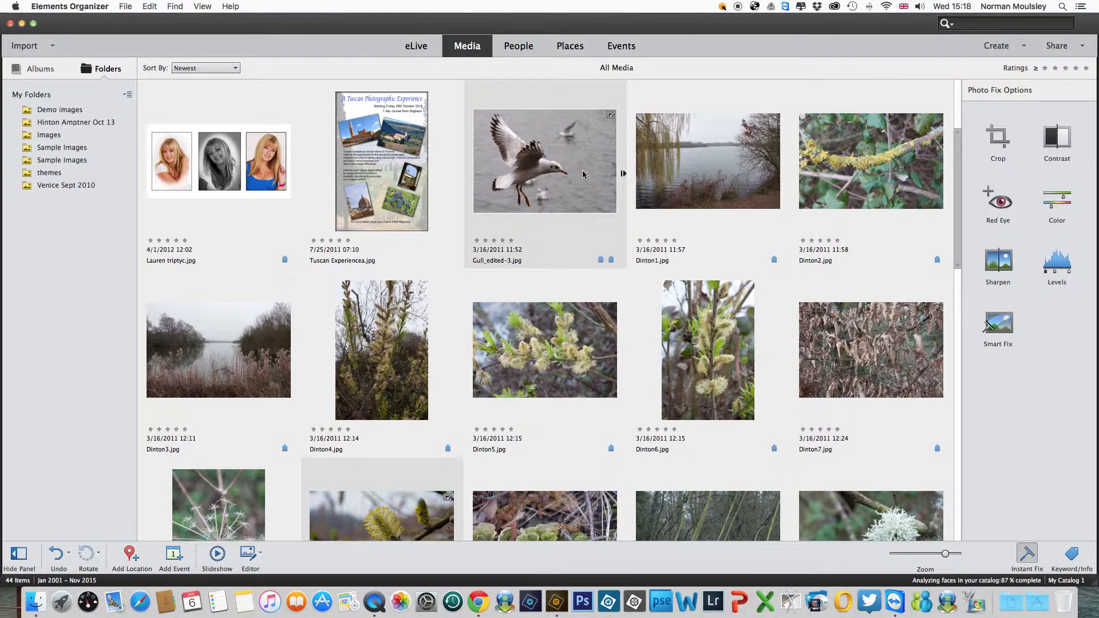
pyautogui.click(623, 173)
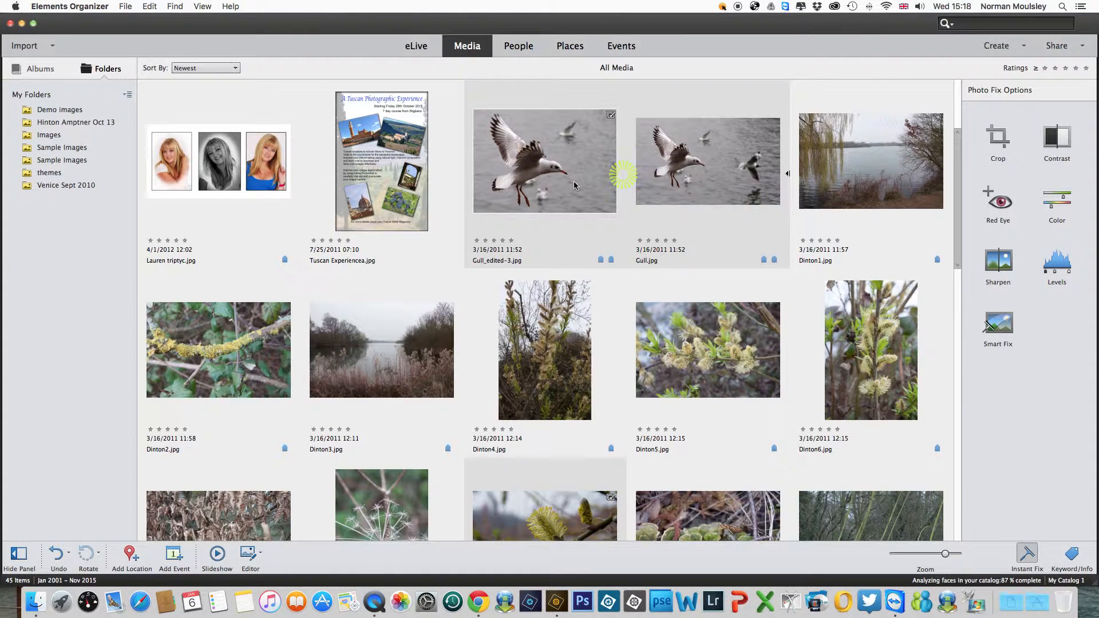
pyautogui.scroll(-1, 732, 177)
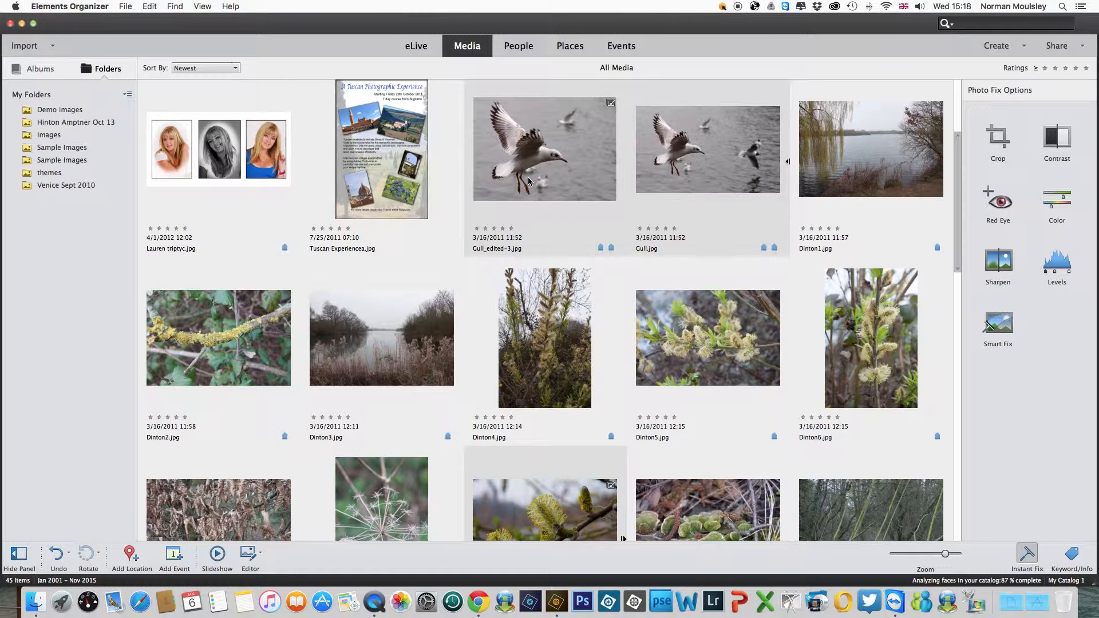
pyautogui.scroll(-2, 528, 182)
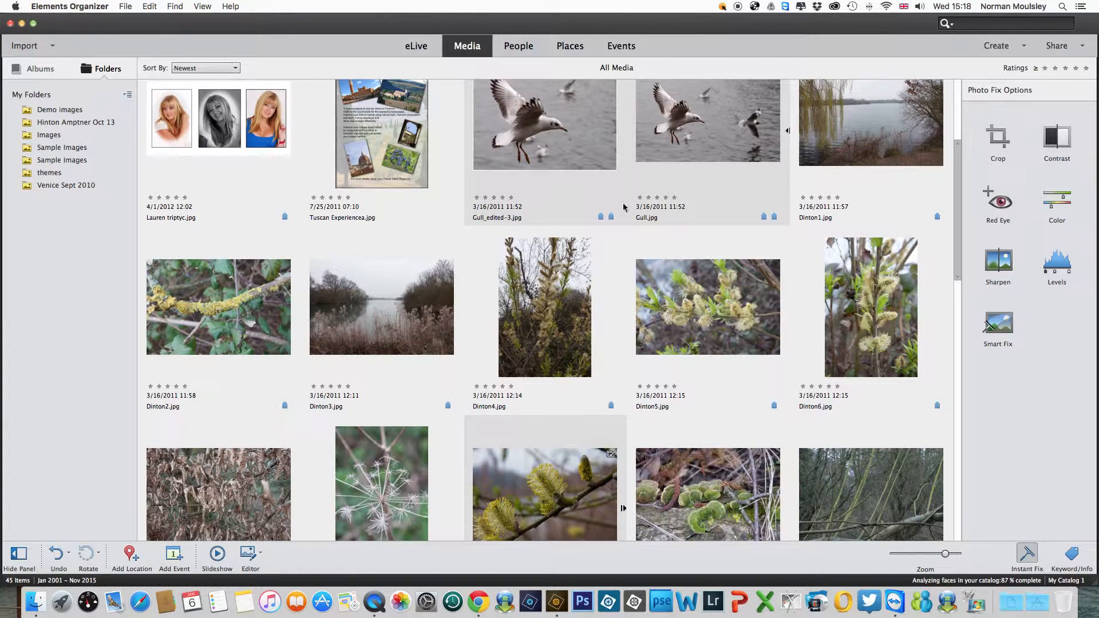
pyautogui.scroll(10, 623, 206)
pyautogui.scroll(-10, 620, 207)
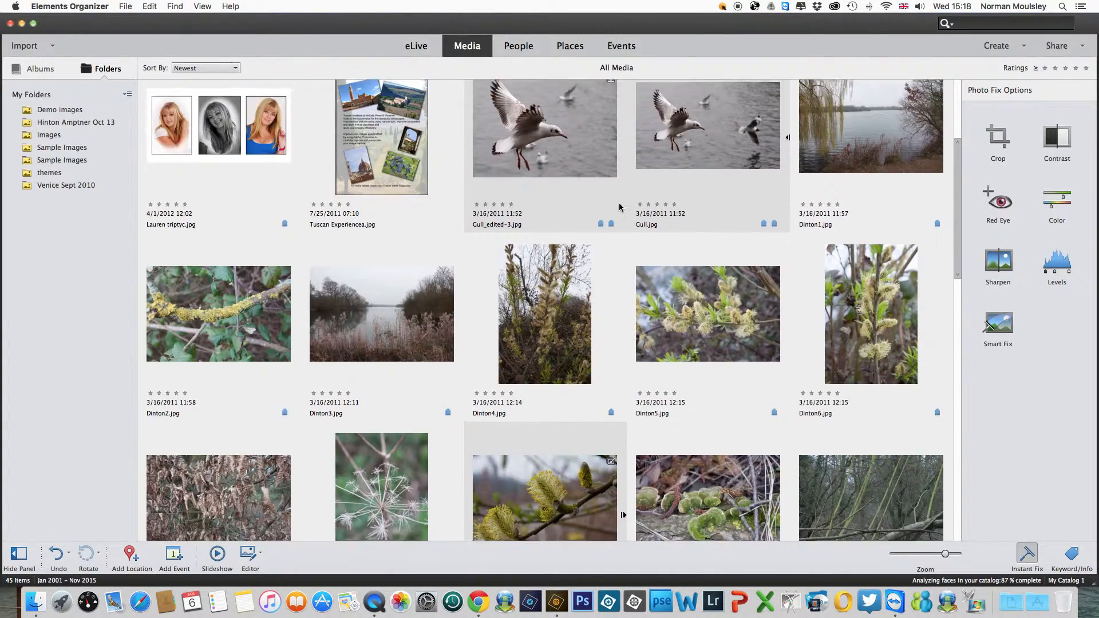
# Delete the cropped version Gull_edited-3.jpg from the catalog only, without deleting it from the hard disk
pyautogui.click(569, 115)
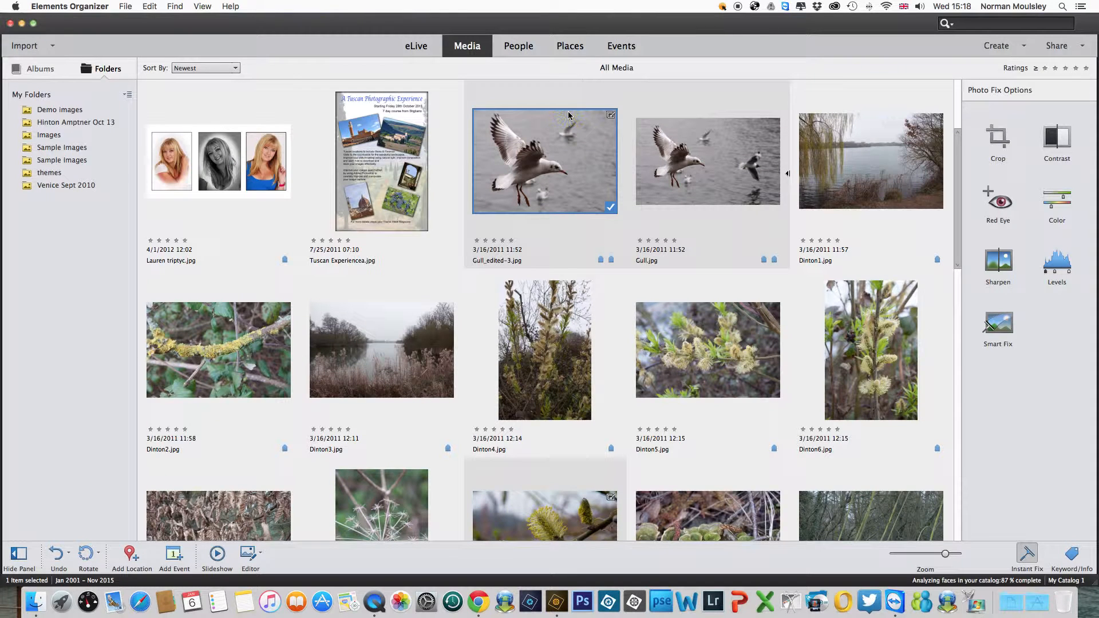
pyautogui.press('Delete')
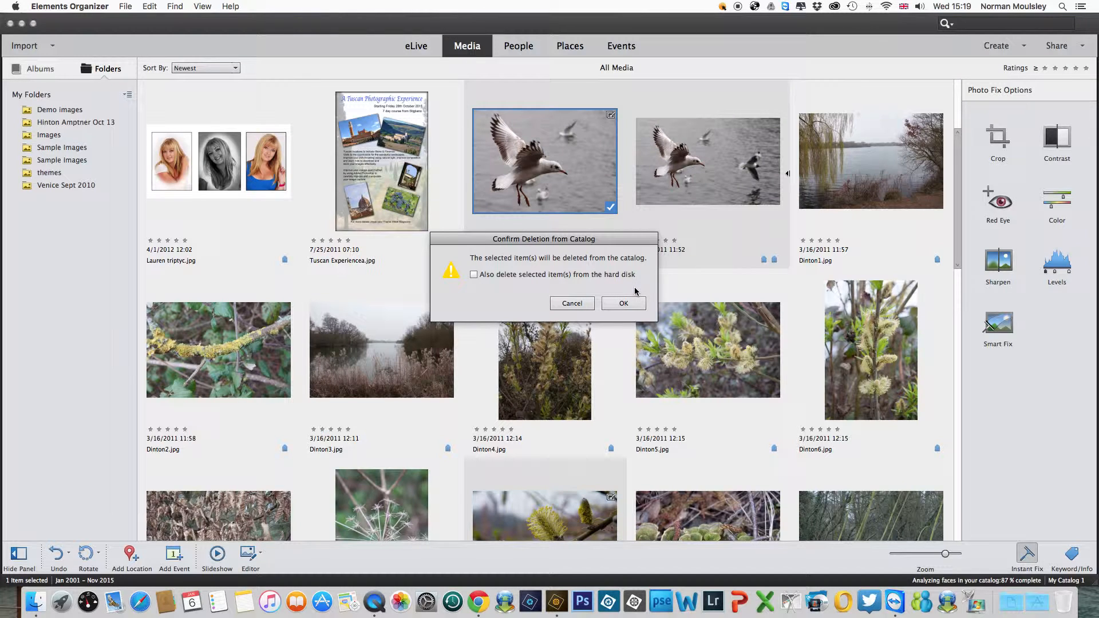
pyautogui.click(625, 307)
pyautogui.click(623, 304)
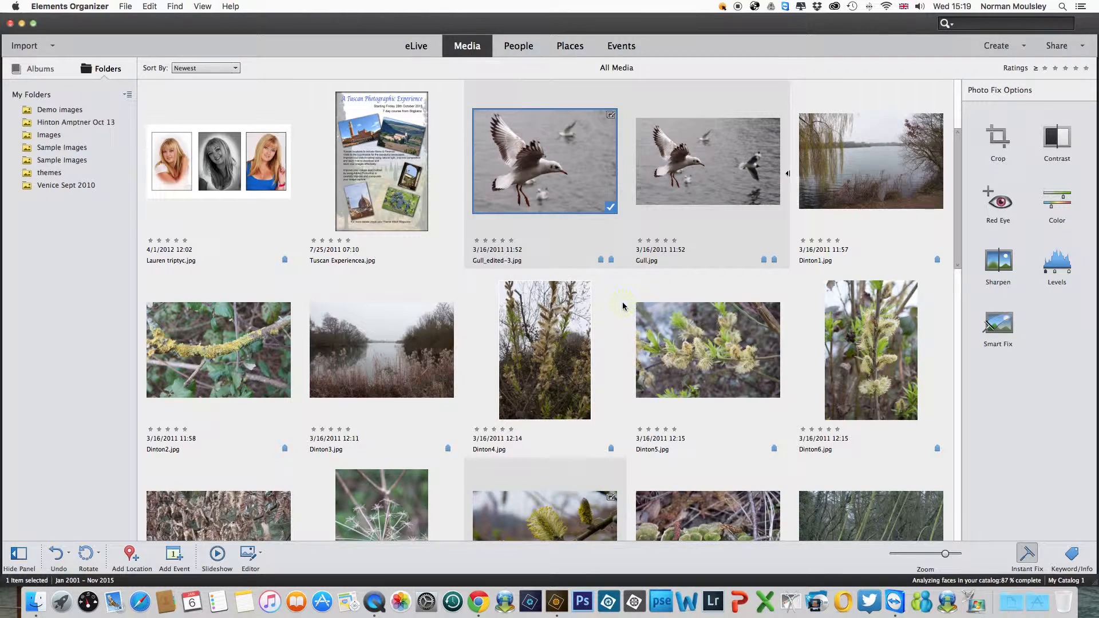
pyautogui.click(588, 227)
# Open the girl's portrait REDEYE~1.JPE in the single-image view
pyautogui.scroll(-1, 589, 226)
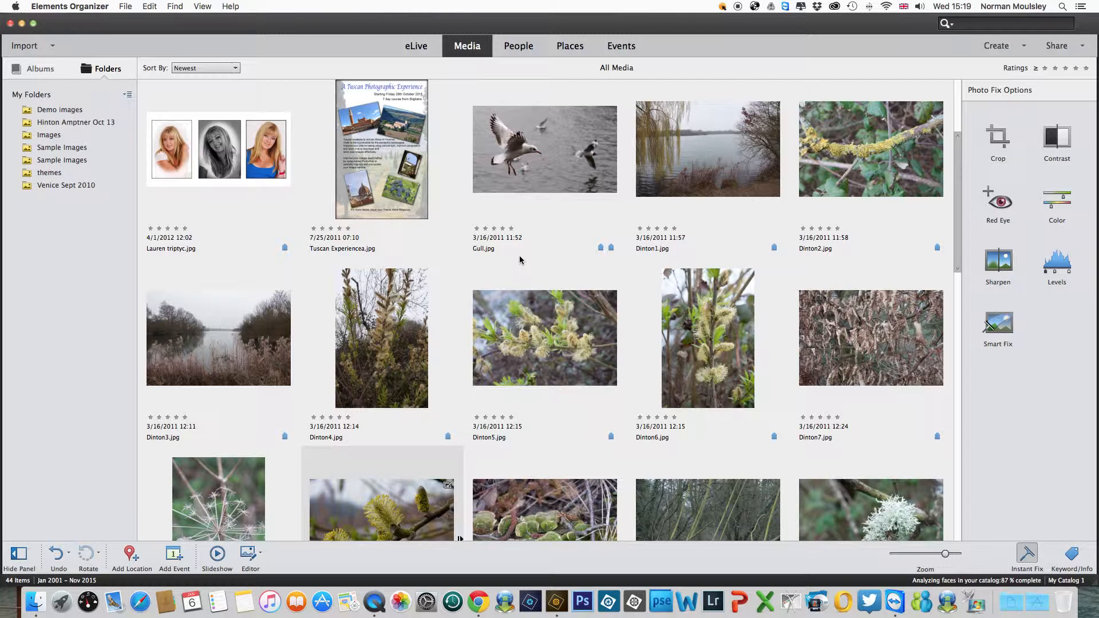
pyautogui.scroll(-7, 776, 255)
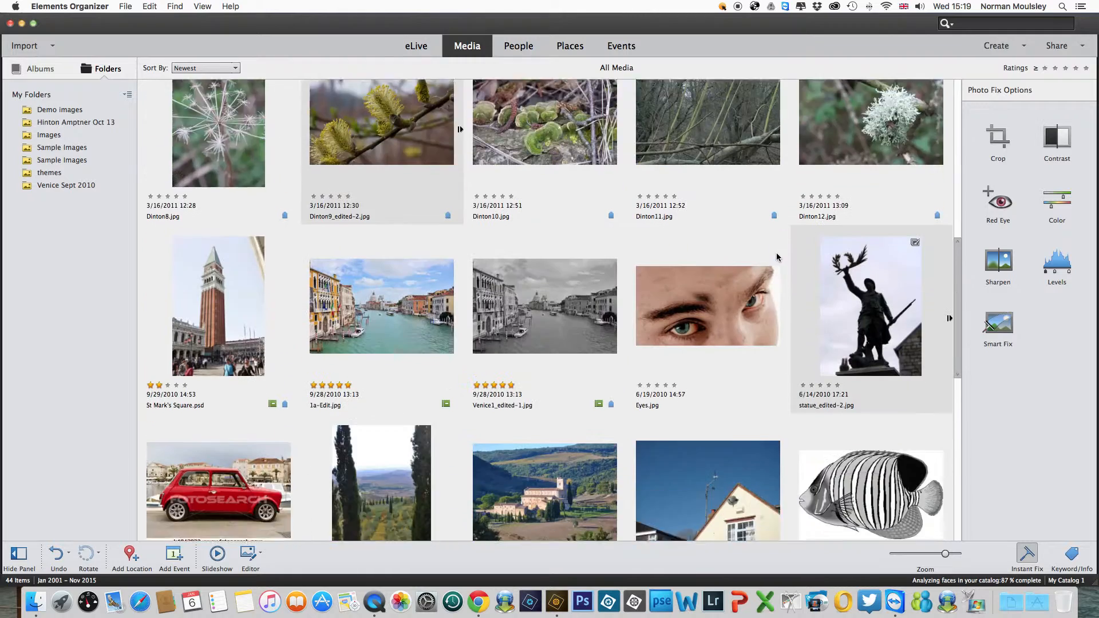
pyautogui.scroll(-2, 776, 252)
pyautogui.scroll(-5, 776, 252)
pyautogui.scroll(-5, 777, 256)
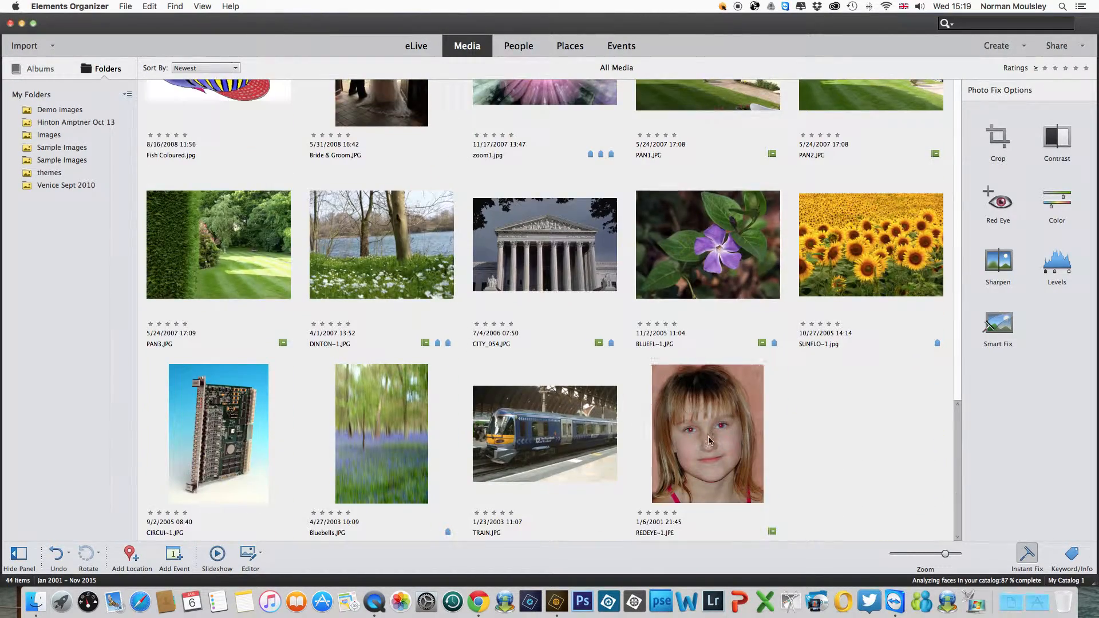
pyautogui.click(708, 439)
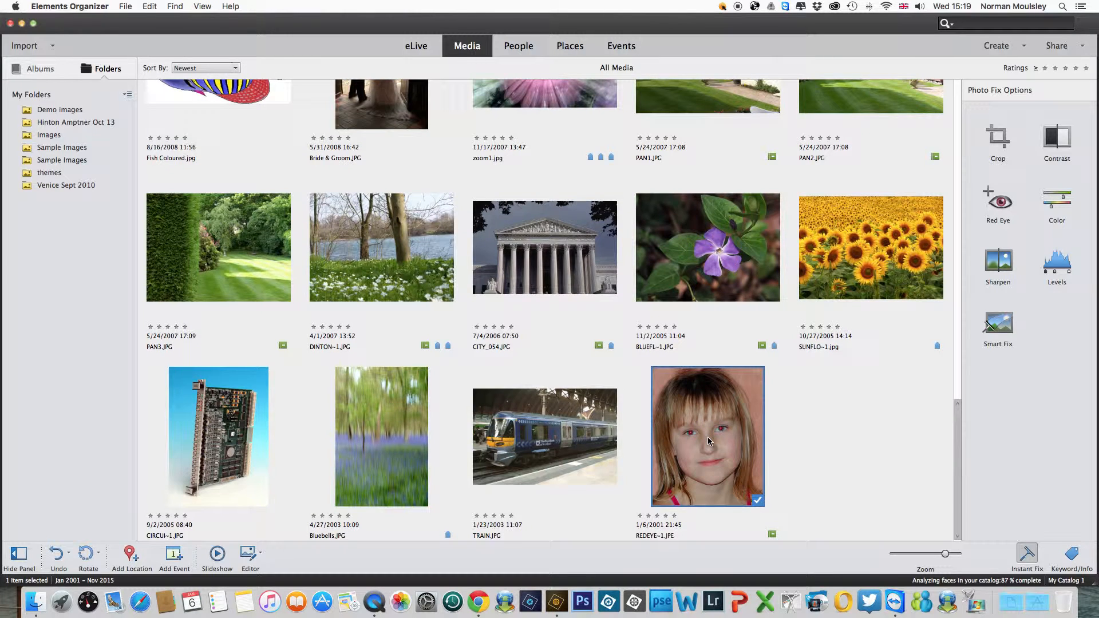
pyautogui.doubleClick(707, 440)
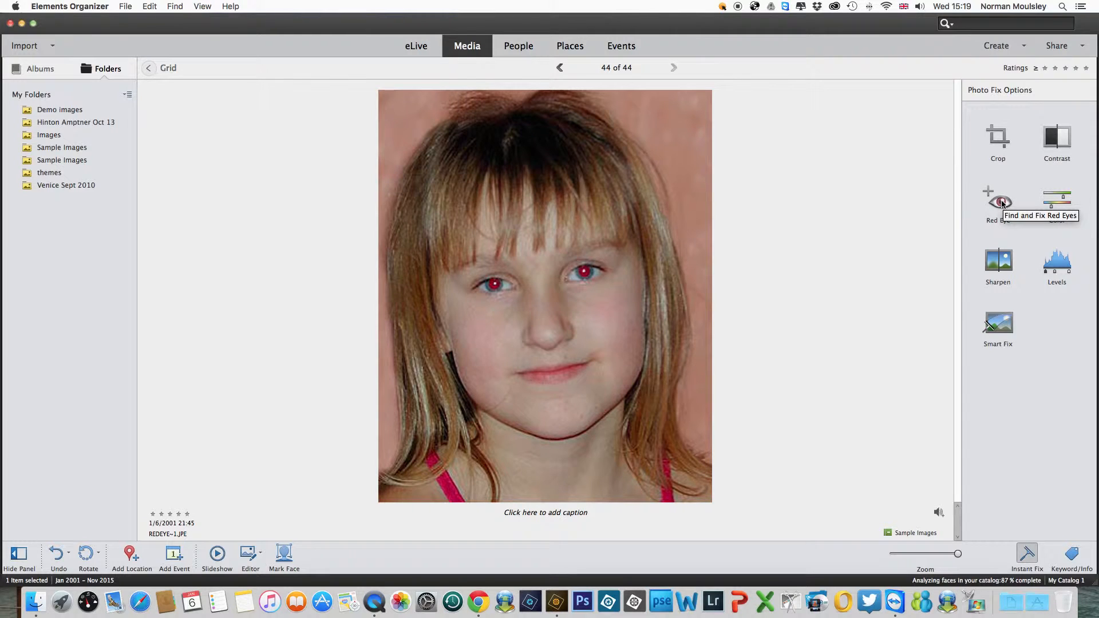
# Apply the automatic Red Eye fix to the portrait and return to the thumbnail grid
pyautogui.click(1000, 202)
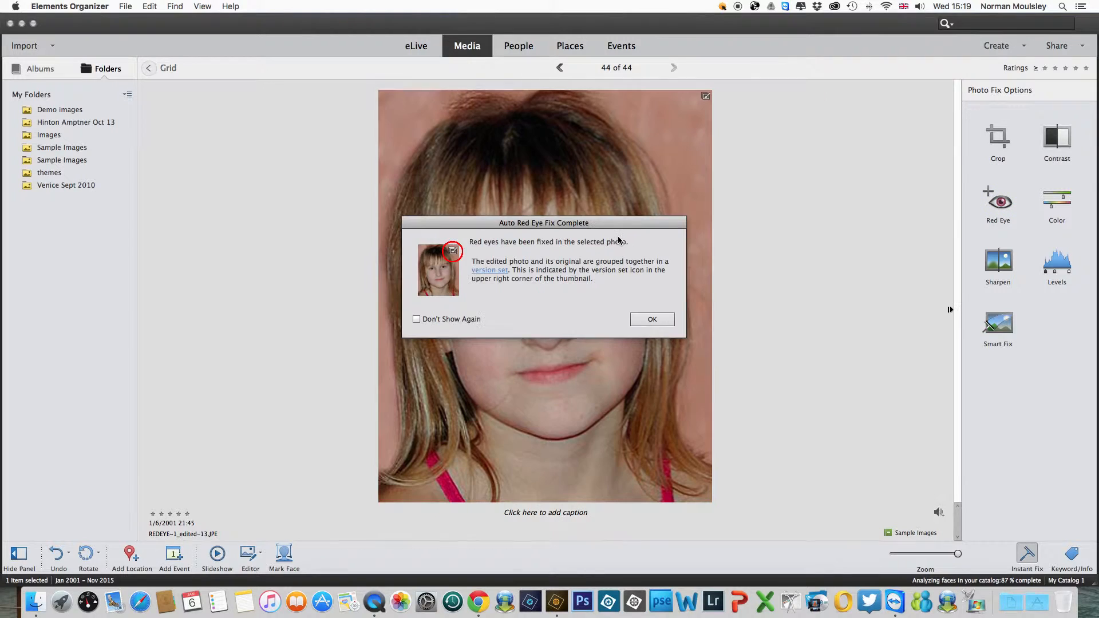
pyautogui.moveTo(618, 231); pyautogui.dragTo(893, 207)
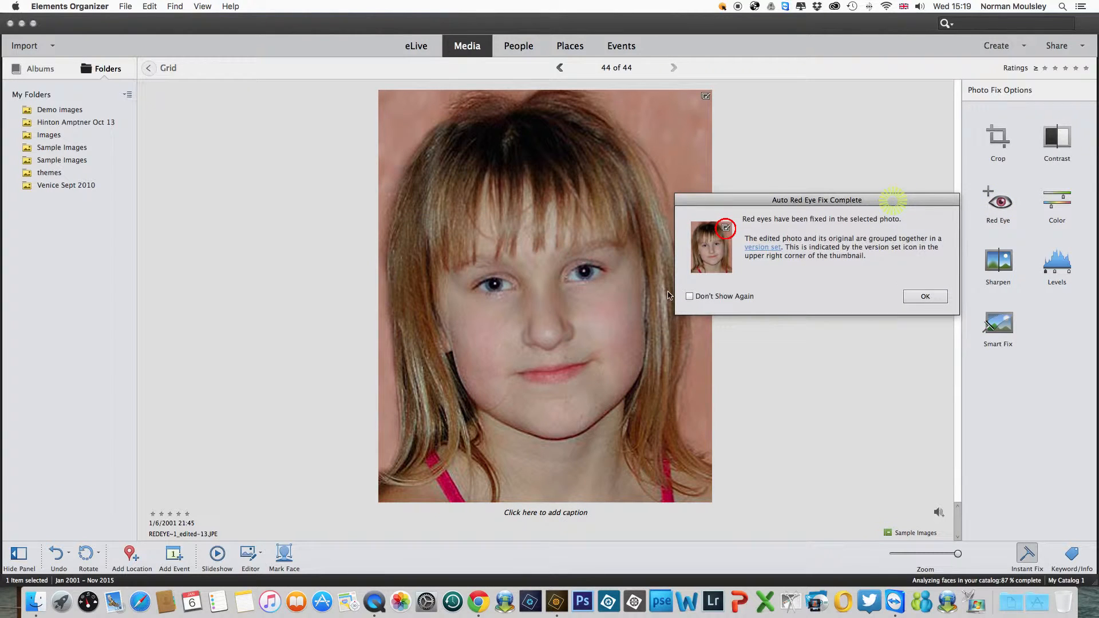
pyautogui.click(923, 295)
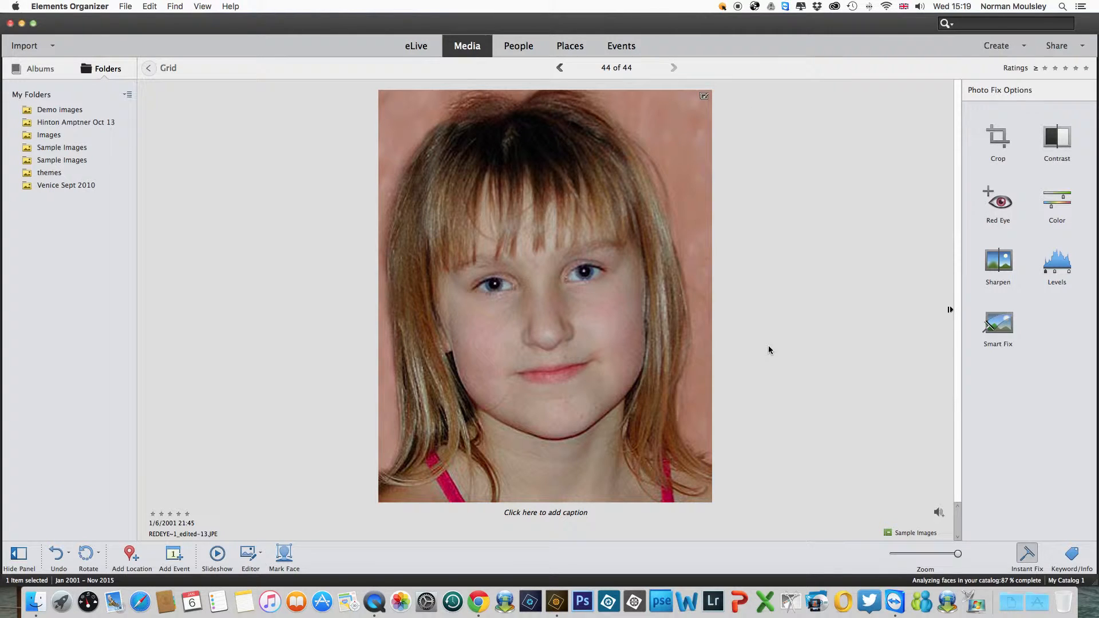
pyautogui.click(165, 69)
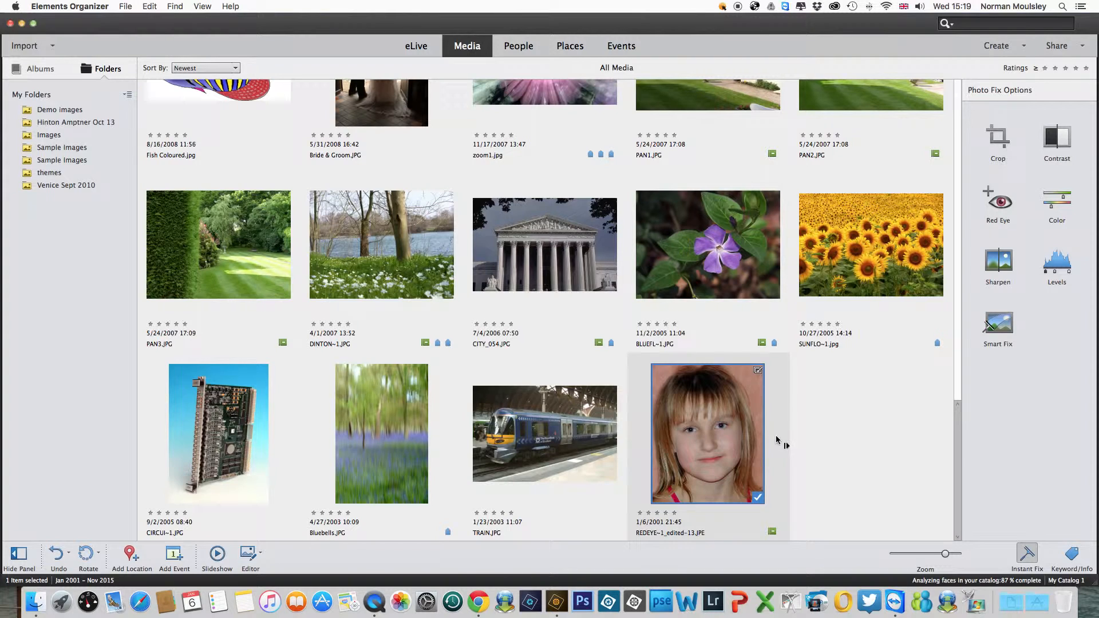
# Expand the portrait's version set and delete the red-eye-corrected version from the catalog only, without deleting it from the hard disk
pyautogui.click(786, 446)
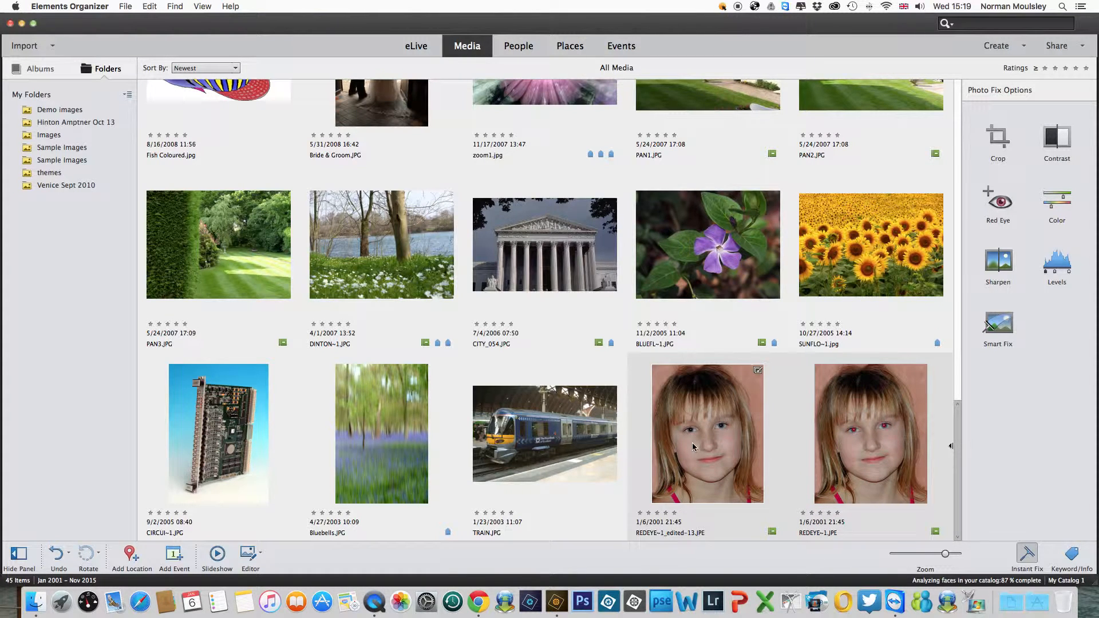
pyautogui.click(709, 432)
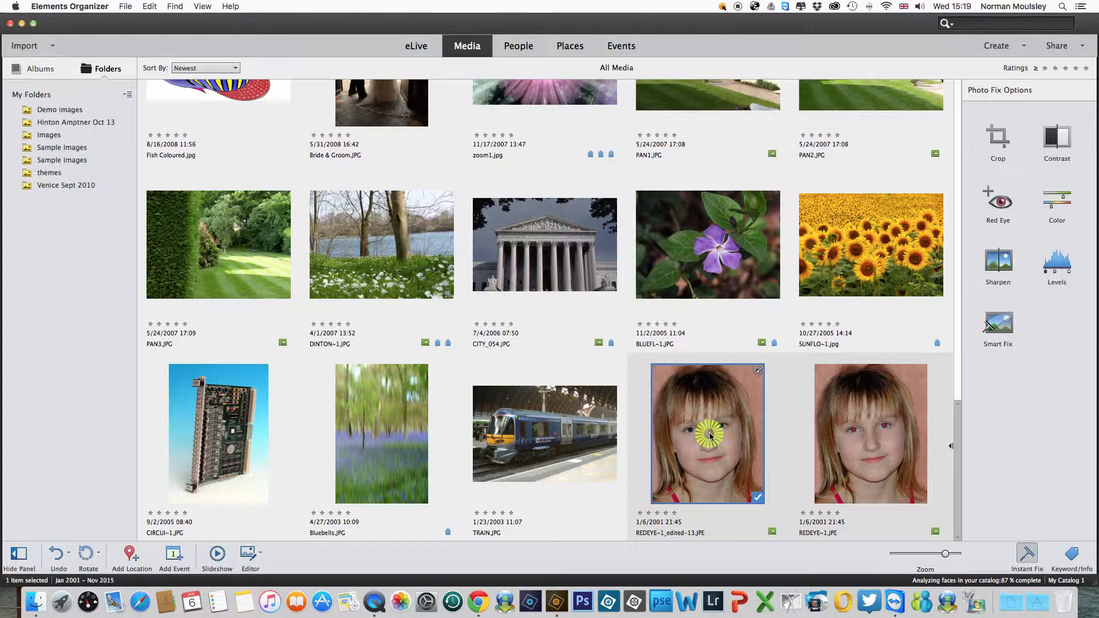
pyautogui.press('Delete')
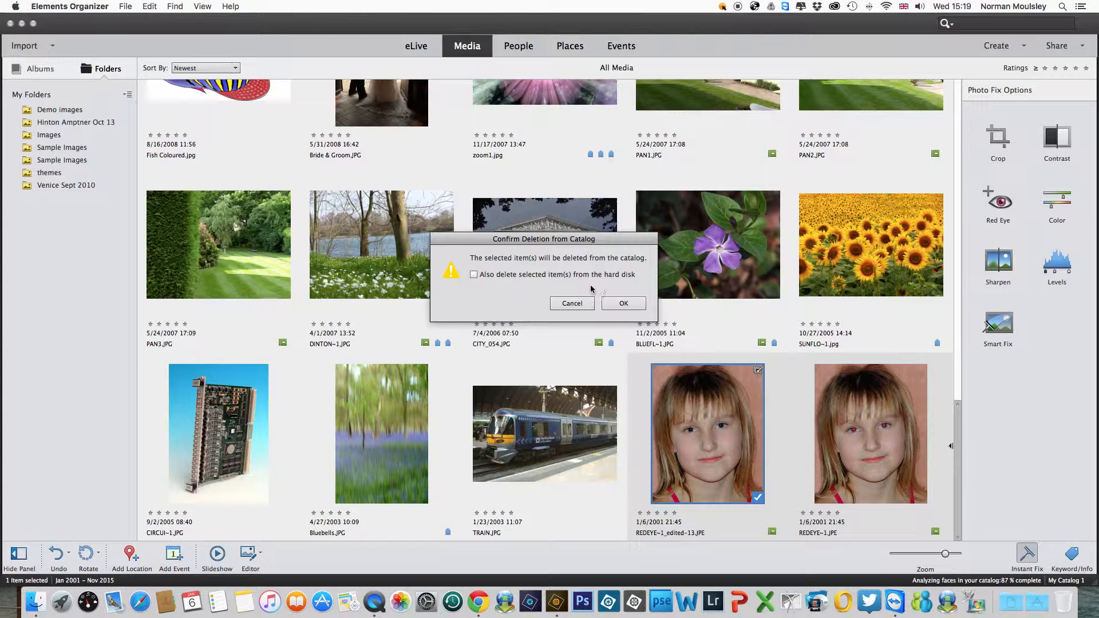
pyautogui.click(623, 304)
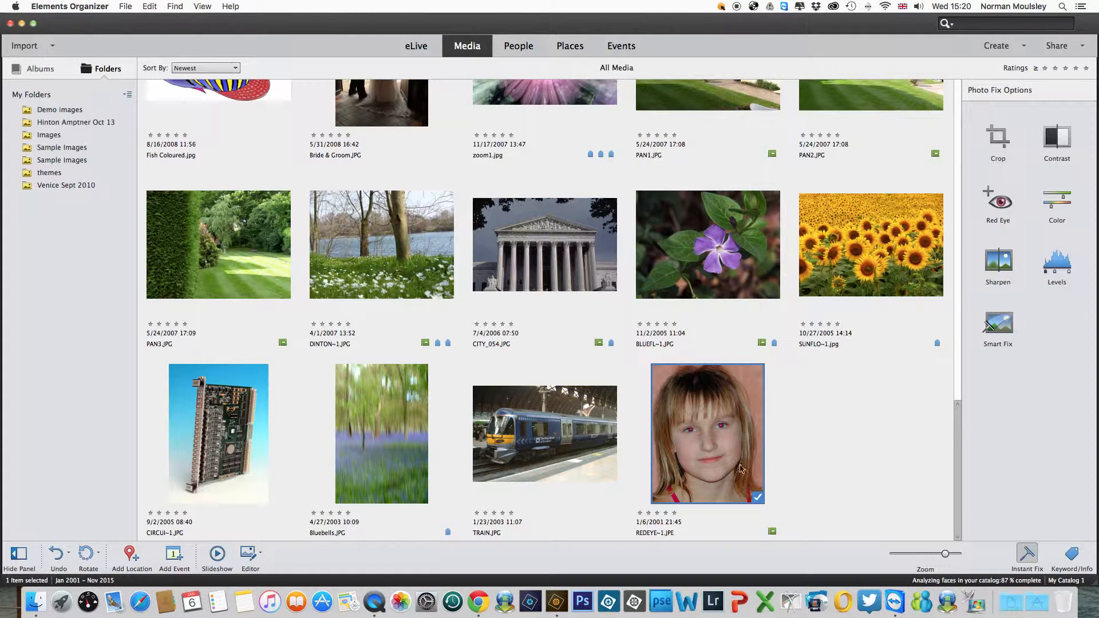
pyautogui.click(827, 458)
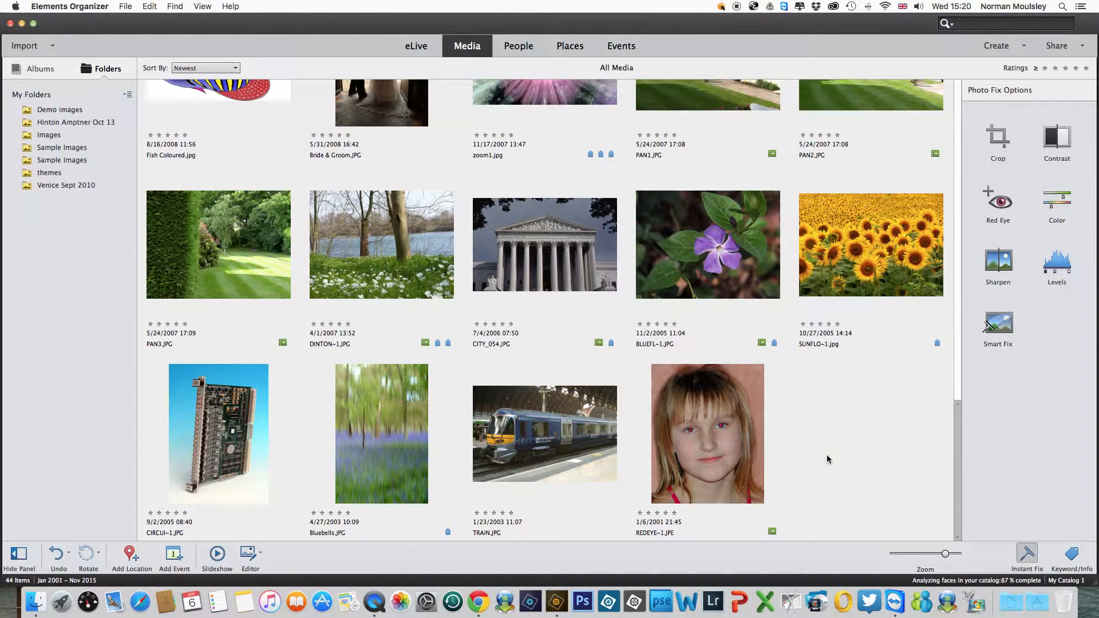
# Open Dinton11.jpg, the photo of bare woodland branches, in the Photoshop Elements Editor
pyautogui.scroll(15, 827, 460)
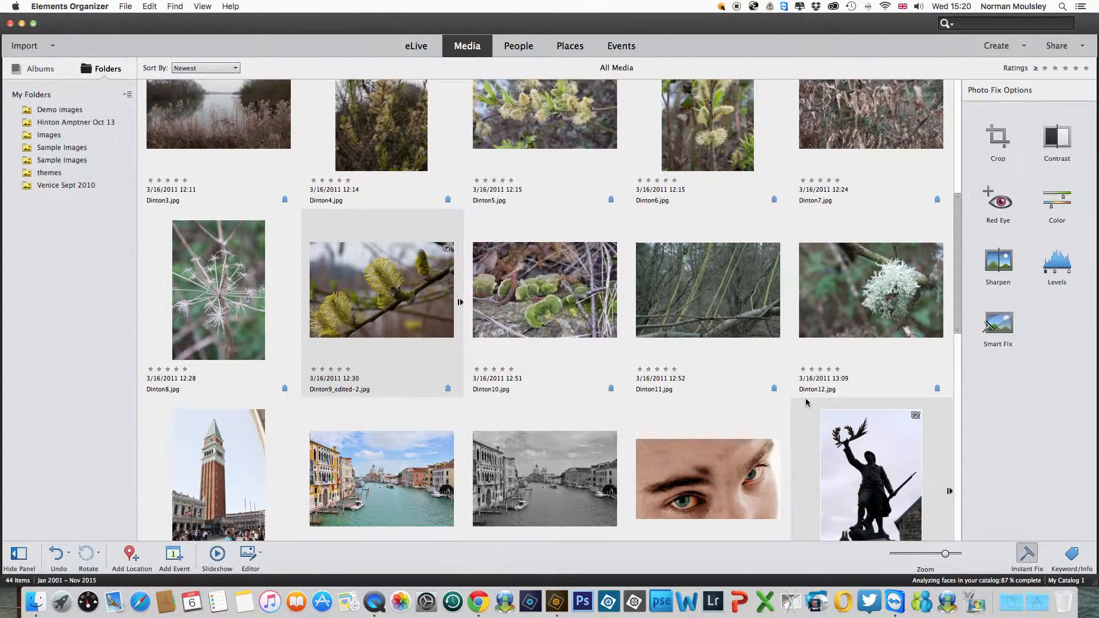
pyautogui.scroll(-4, 805, 397)
pyautogui.scroll(-12, 806, 397)
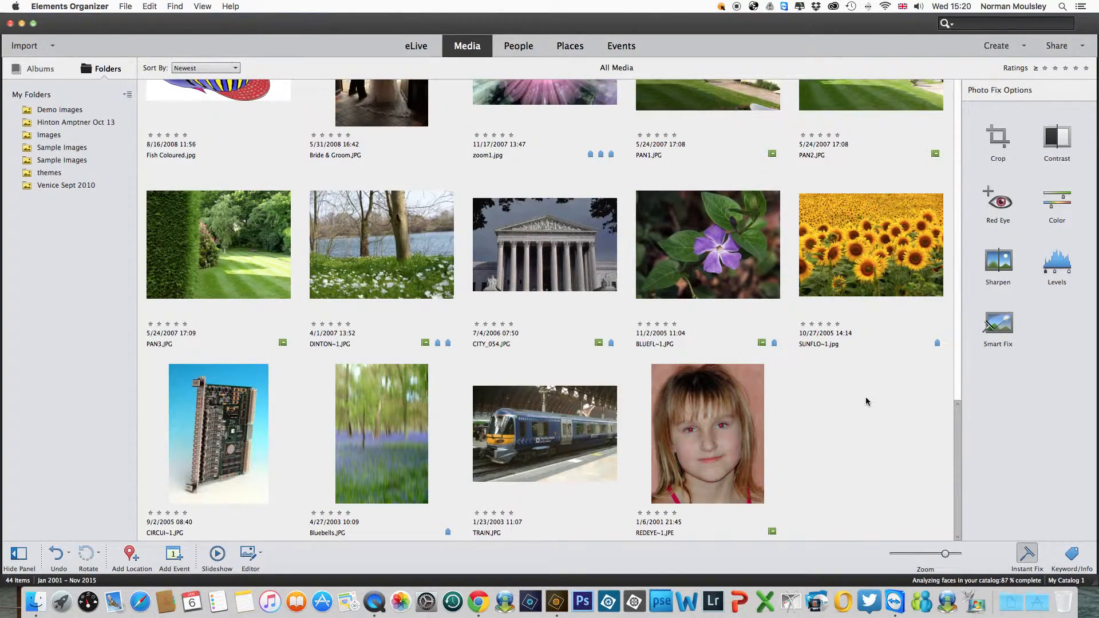
pyautogui.scroll(15, 850, 403)
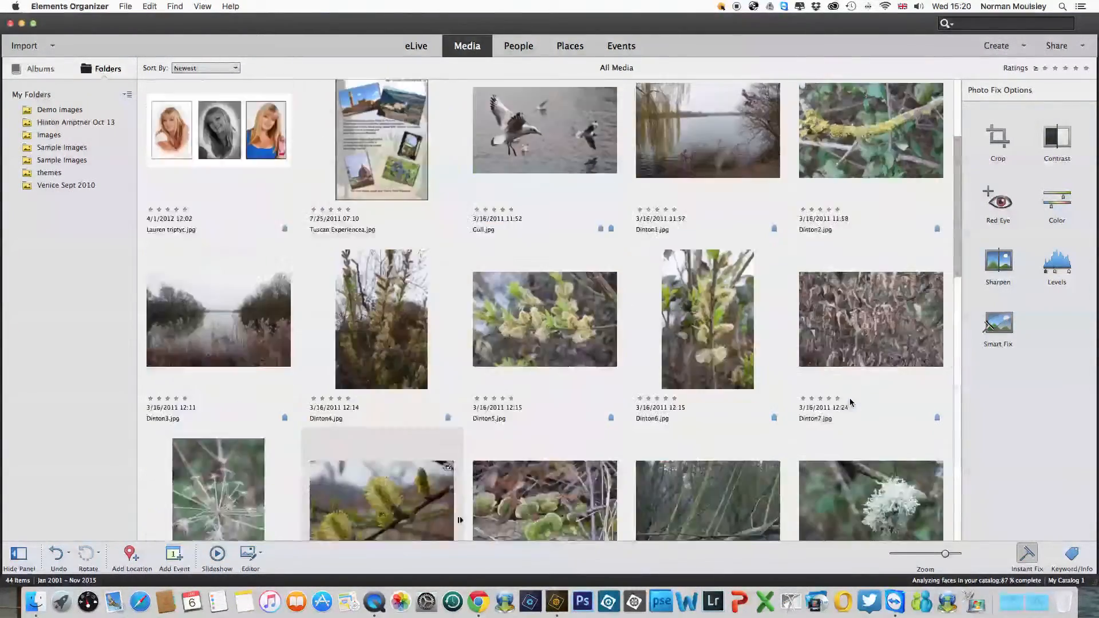
pyautogui.scroll(-5, 849, 402)
pyautogui.scroll(2, 850, 403)
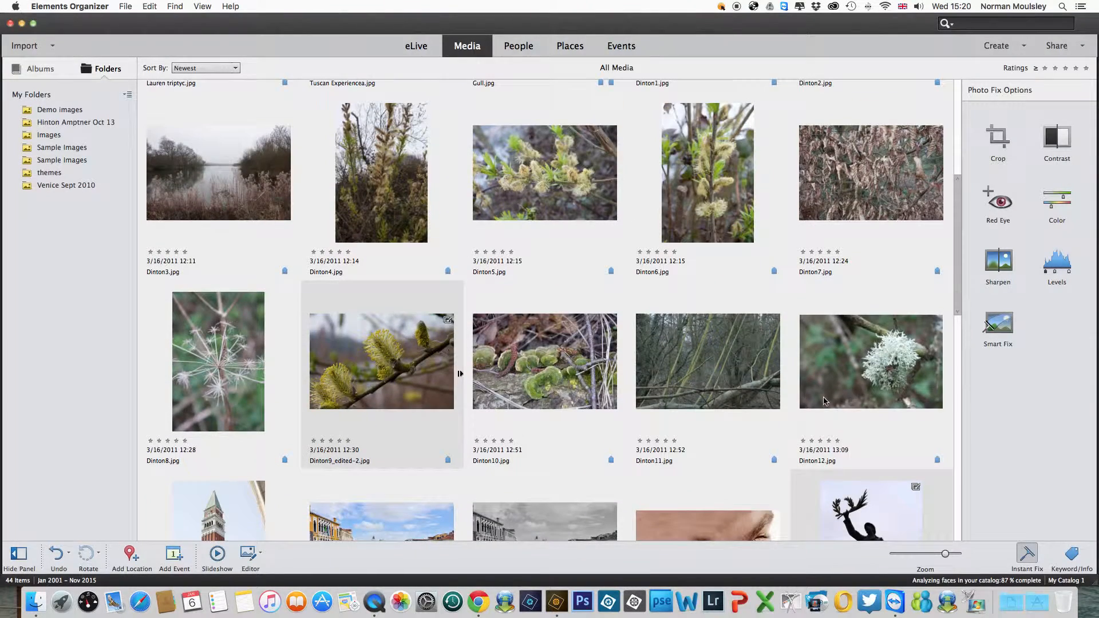
pyautogui.click(707, 359)
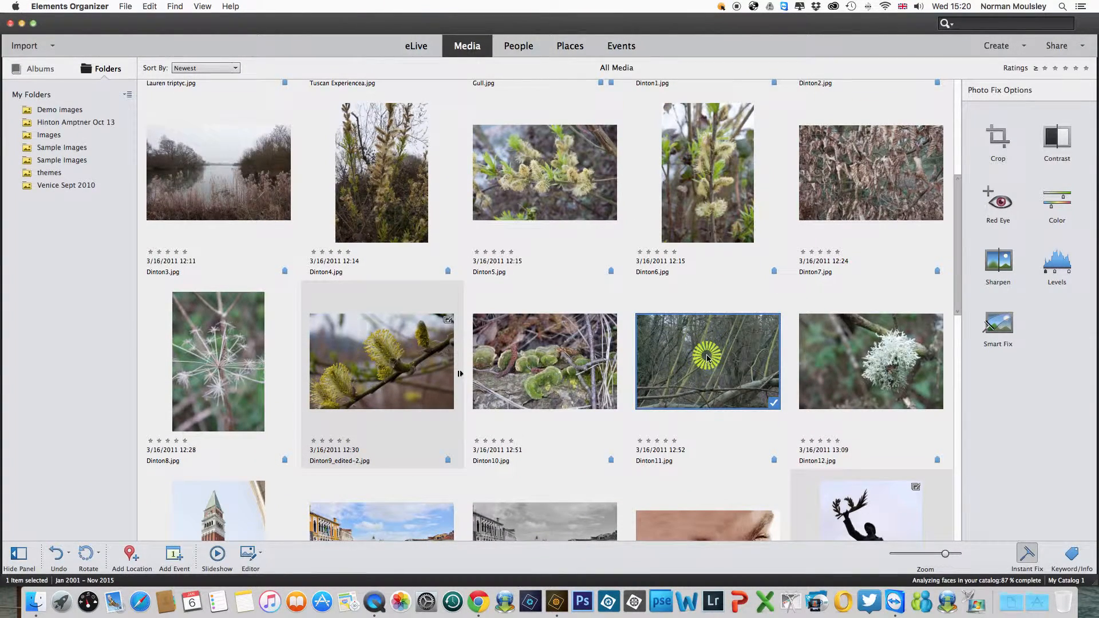
pyautogui.scroll(-5, 707, 359)
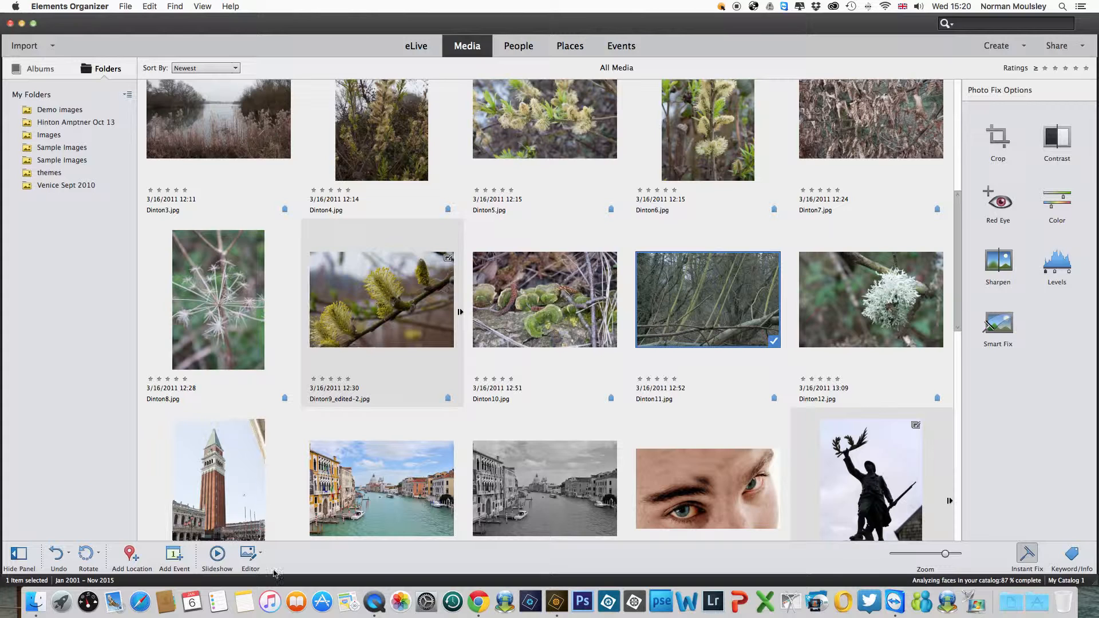
pyautogui.click(246, 556)
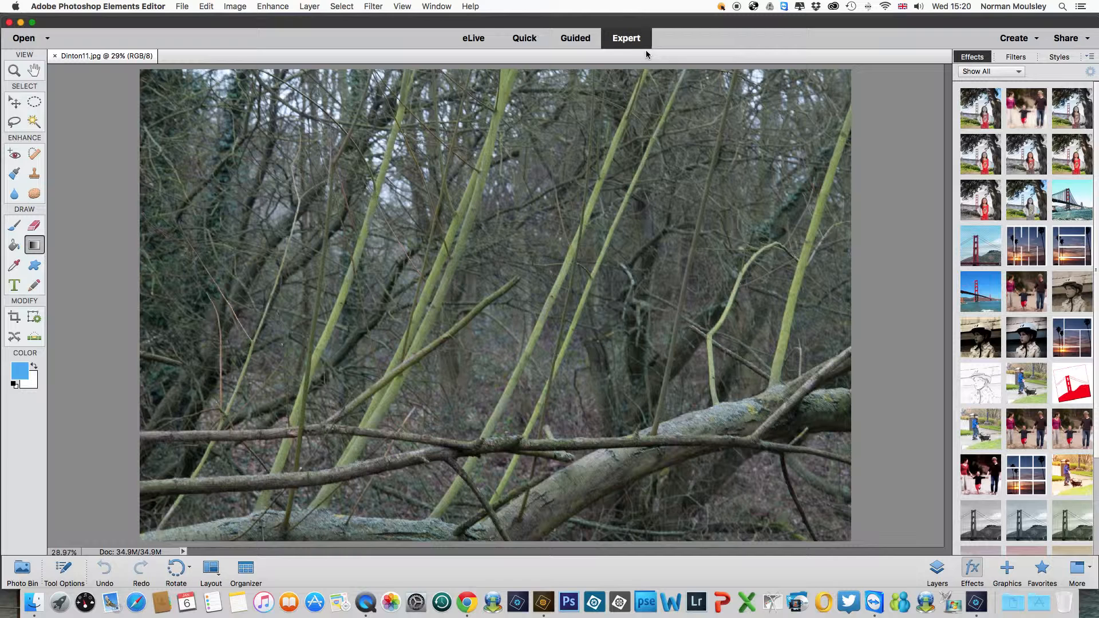
# View the Quick and Guided editing workspaces, and return to Expert to show the Artistic filters
pyautogui.click(524, 39)
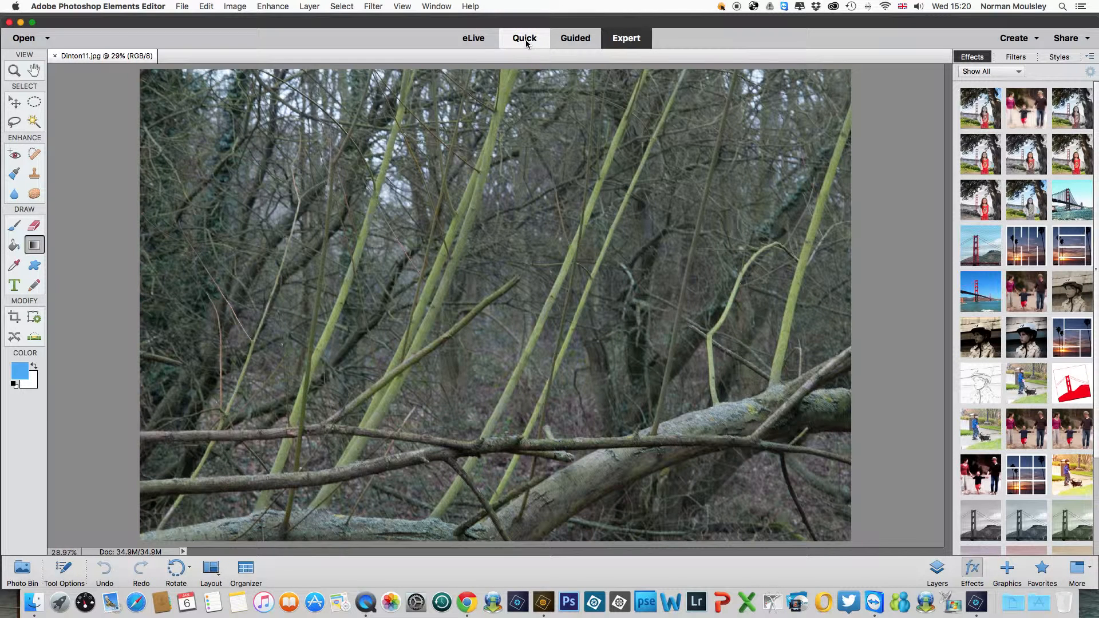
pyautogui.click(524, 41)
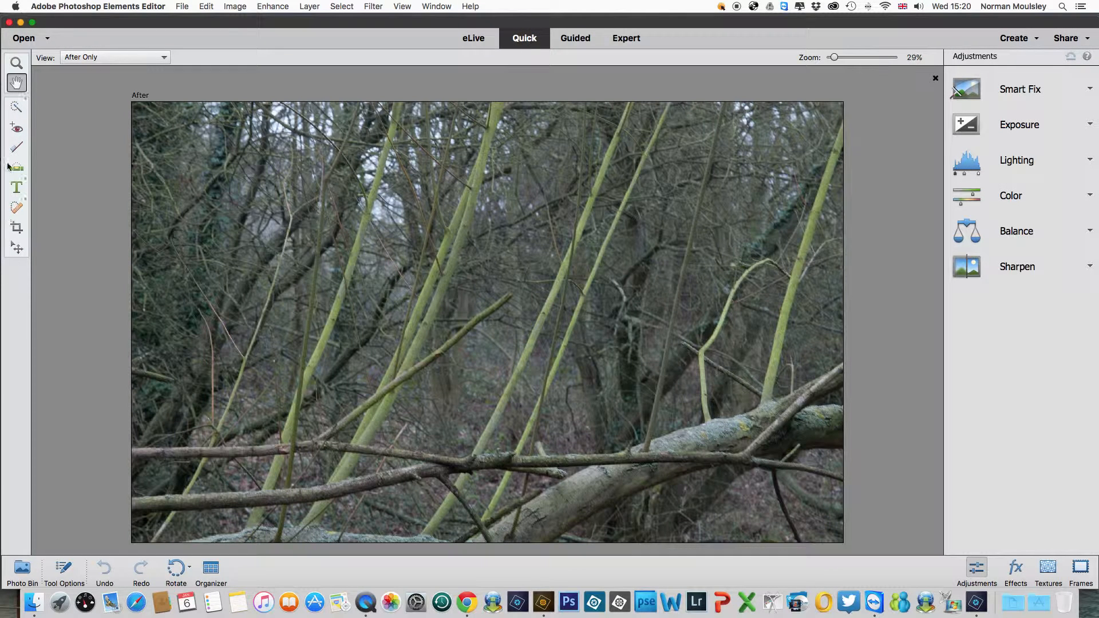
pyautogui.click(581, 39)
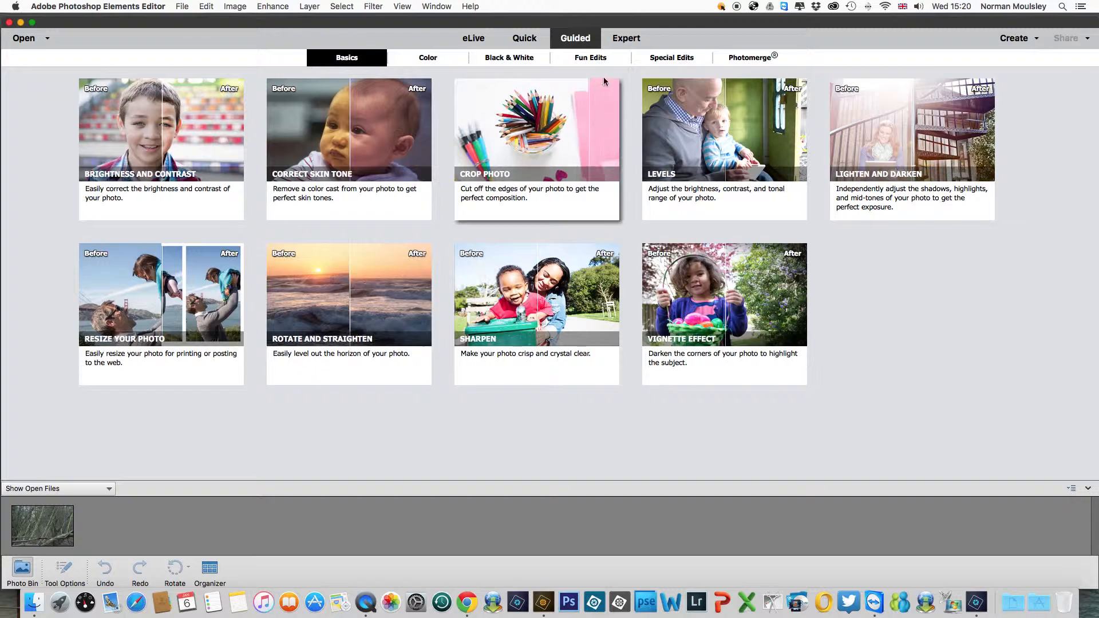
pyautogui.click(626, 39)
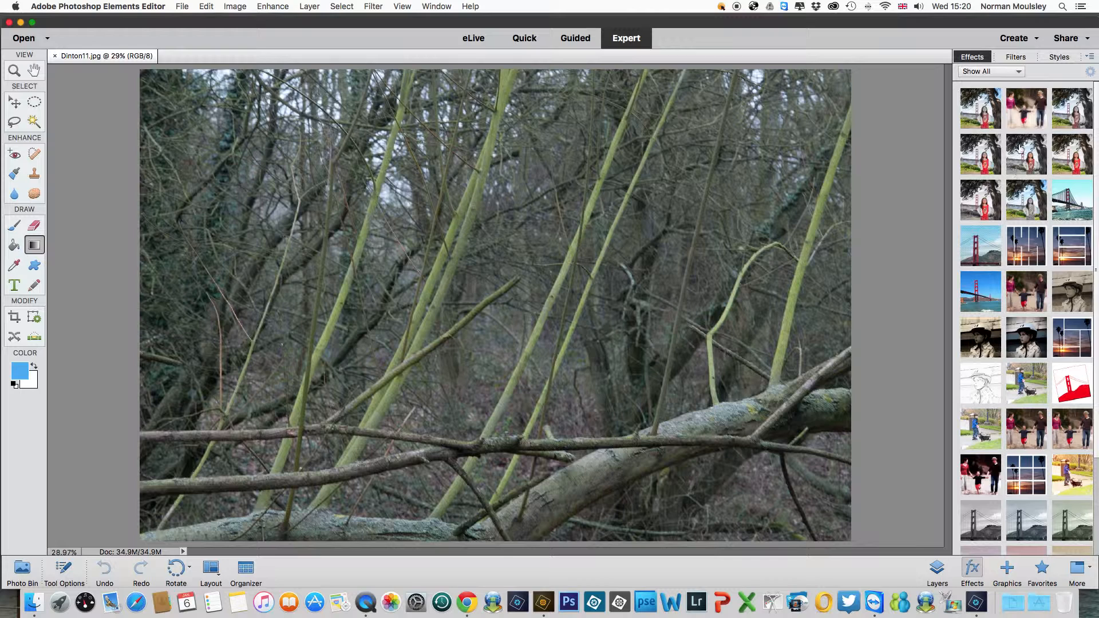
pyautogui.click(1016, 57)
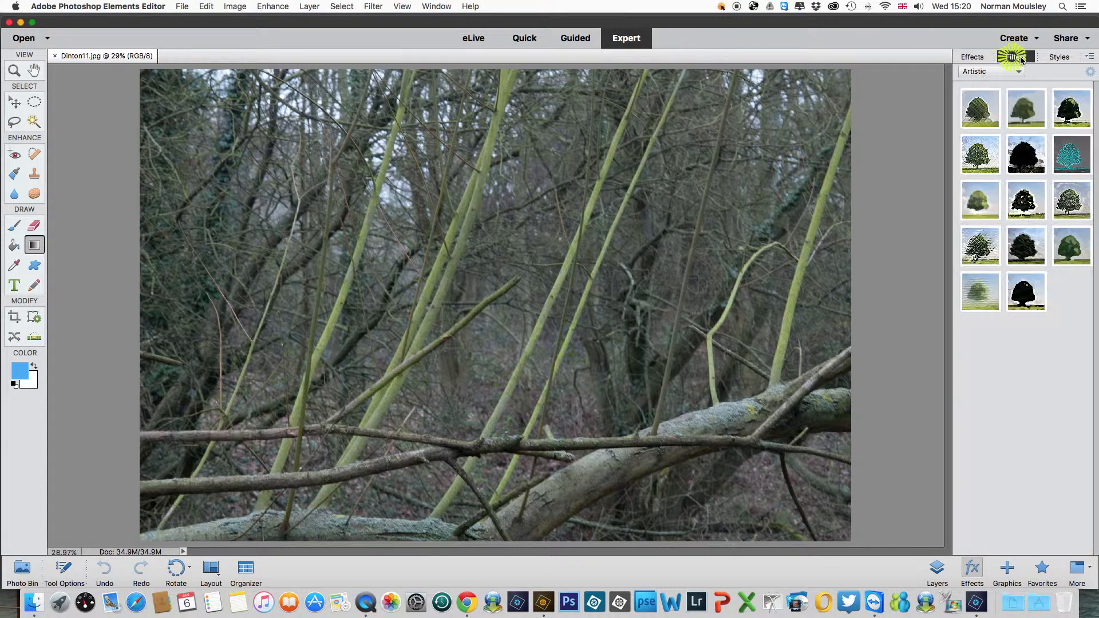
# View the Bevels layer styles, and switch to the Quick editing workspace
pyautogui.click(1059, 57)
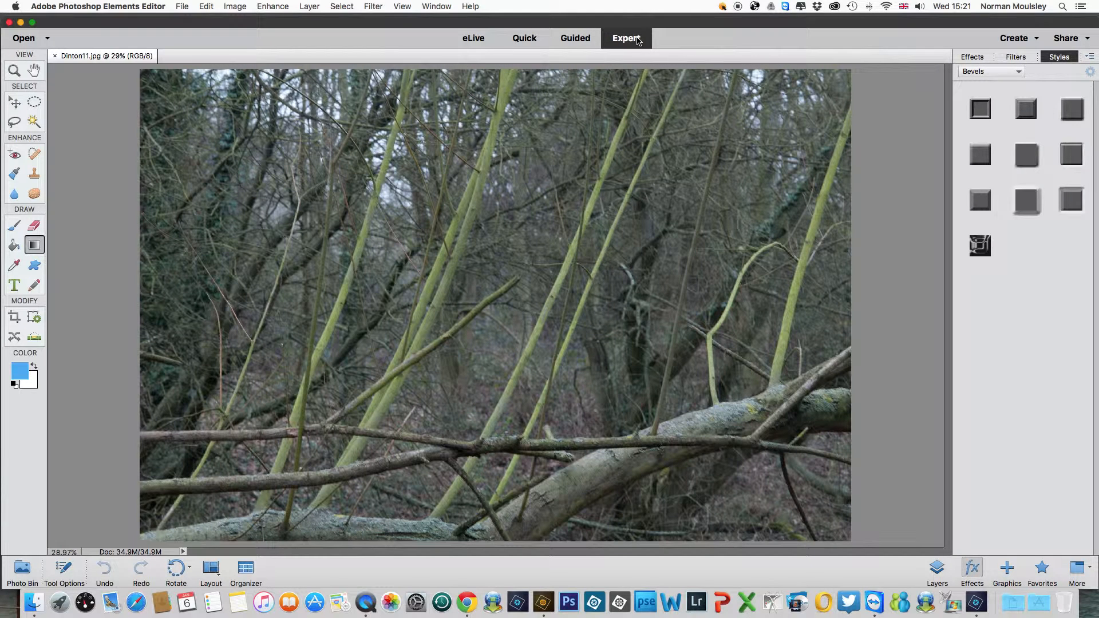
pyautogui.click(525, 39)
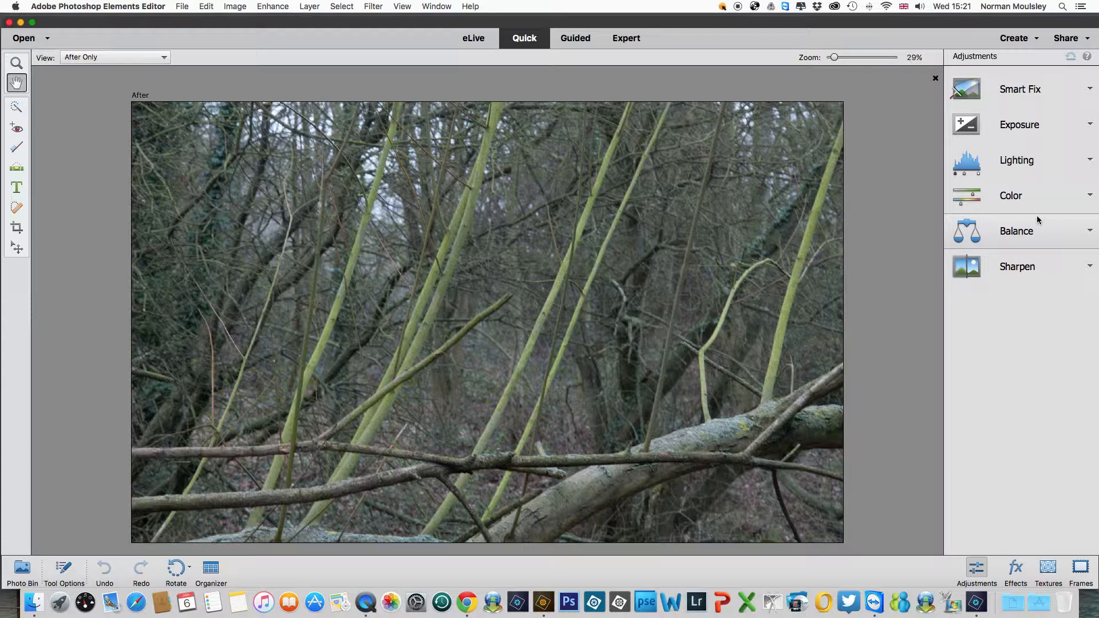
# Try turning the woodland photo black and white with a Color saturation of -100, and undo the change
pyautogui.click(1009, 195)
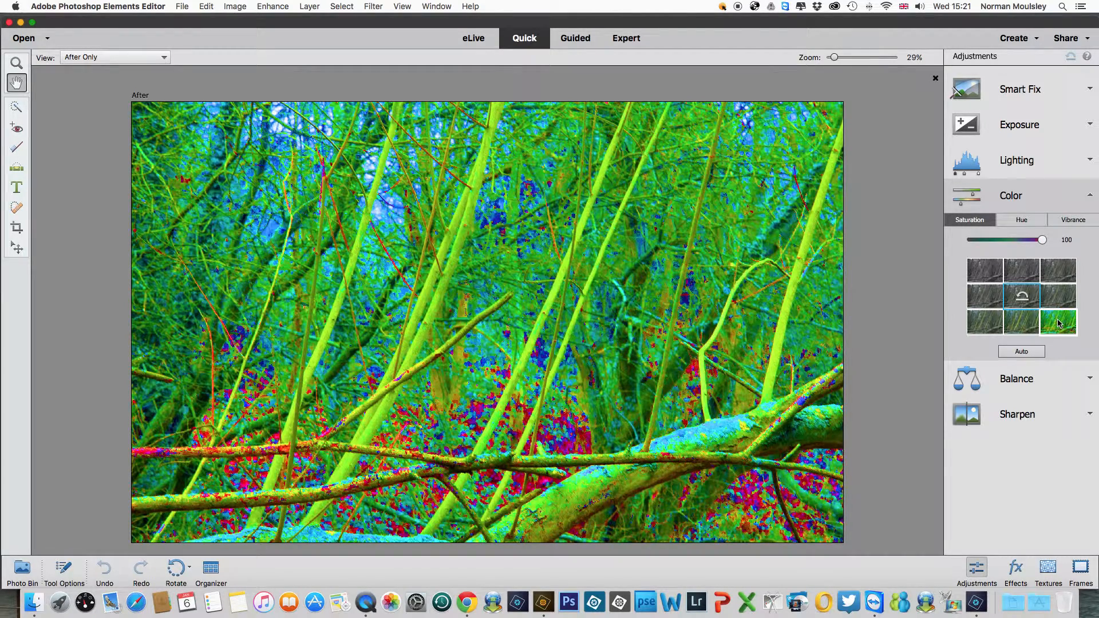
pyautogui.click(986, 273)
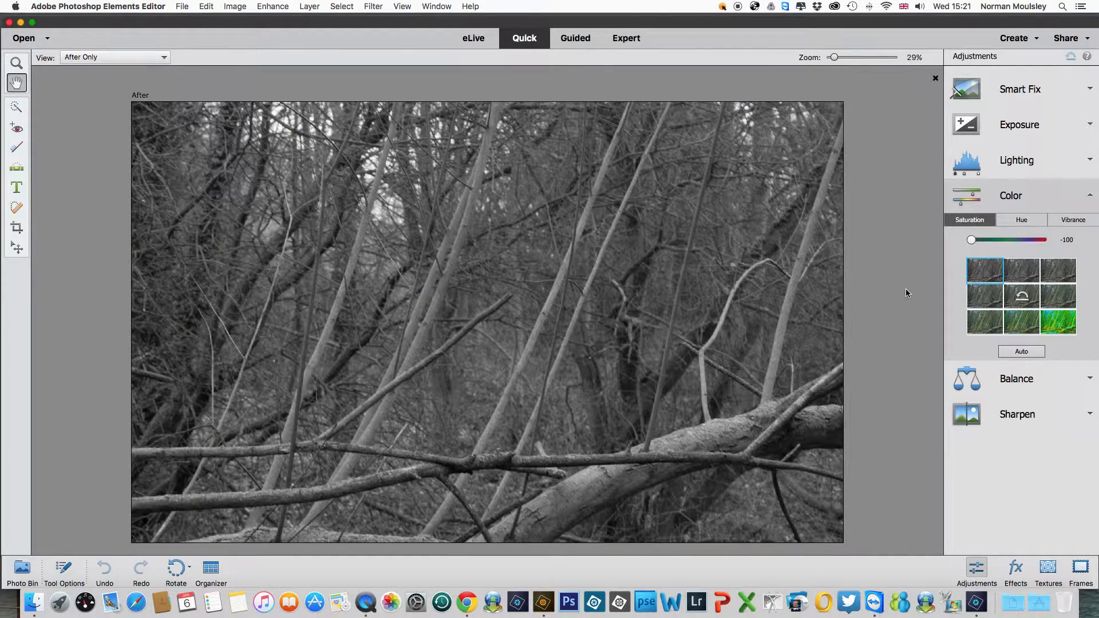
pyautogui.scroll(-1, 906, 289)
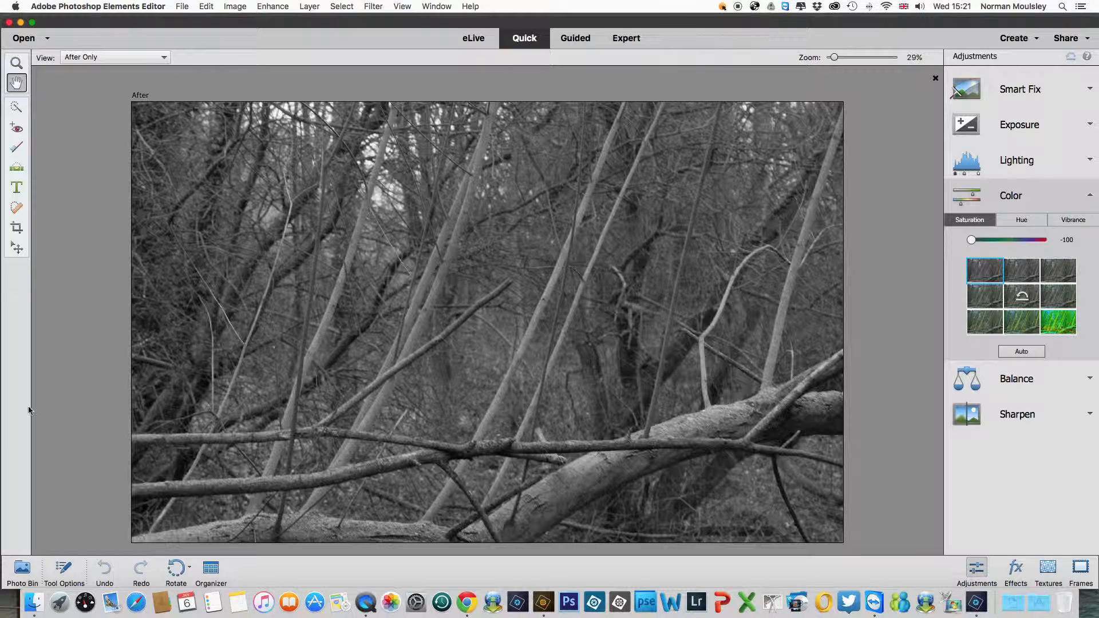
pyautogui.scroll(-1, 57, 466)
pyautogui.click(104, 568)
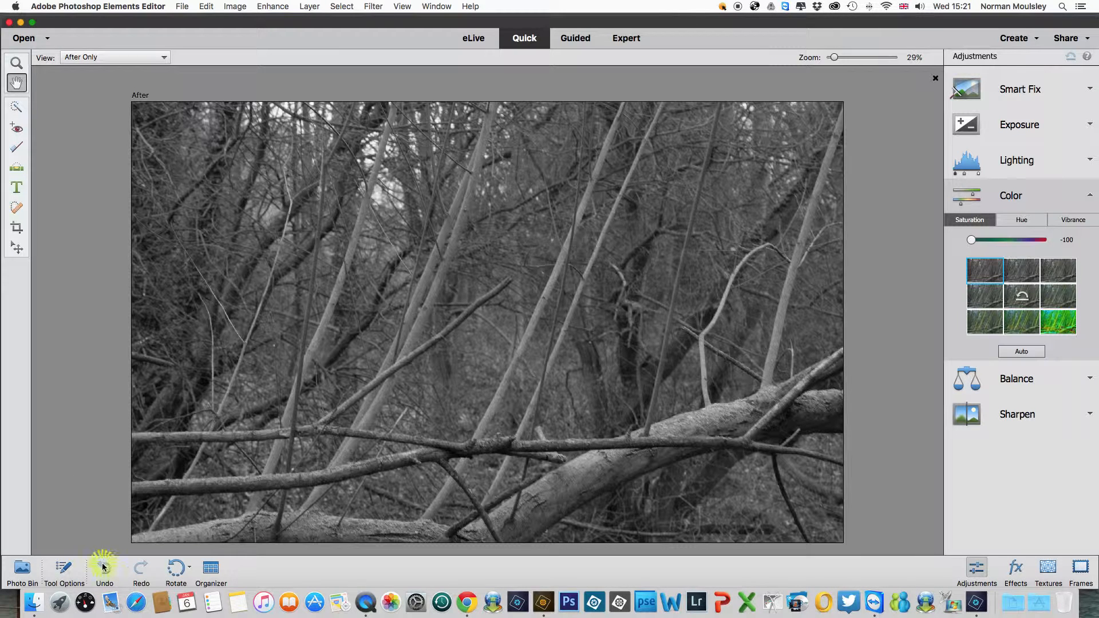
pyautogui.click(103, 571)
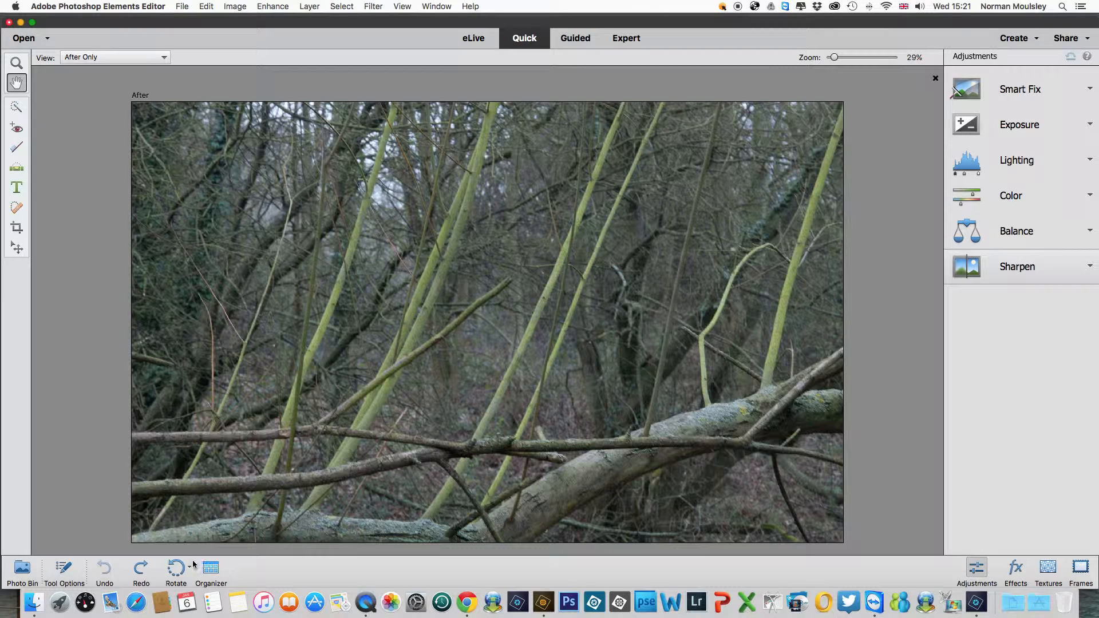
# Switch to the Elements Organizer and open St Mark's Square.psd, the bell tower photo, in the Editor's Expert workspace
pyautogui.click(210, 571)
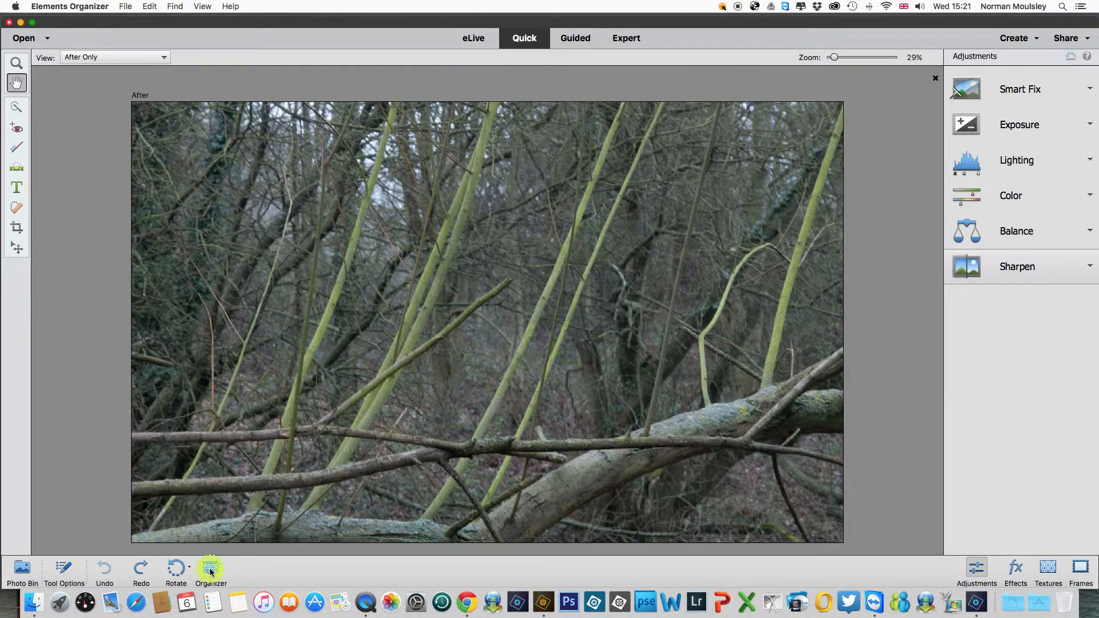
pyautogui.scroll(-5, 592, 279)
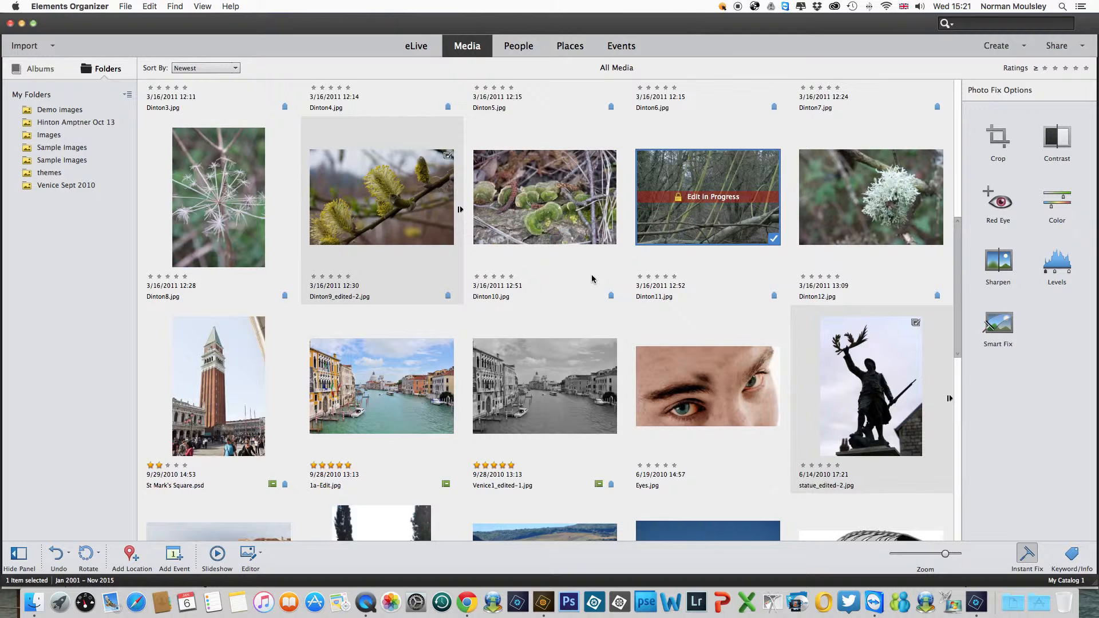
pyautogui.click(234, 250)
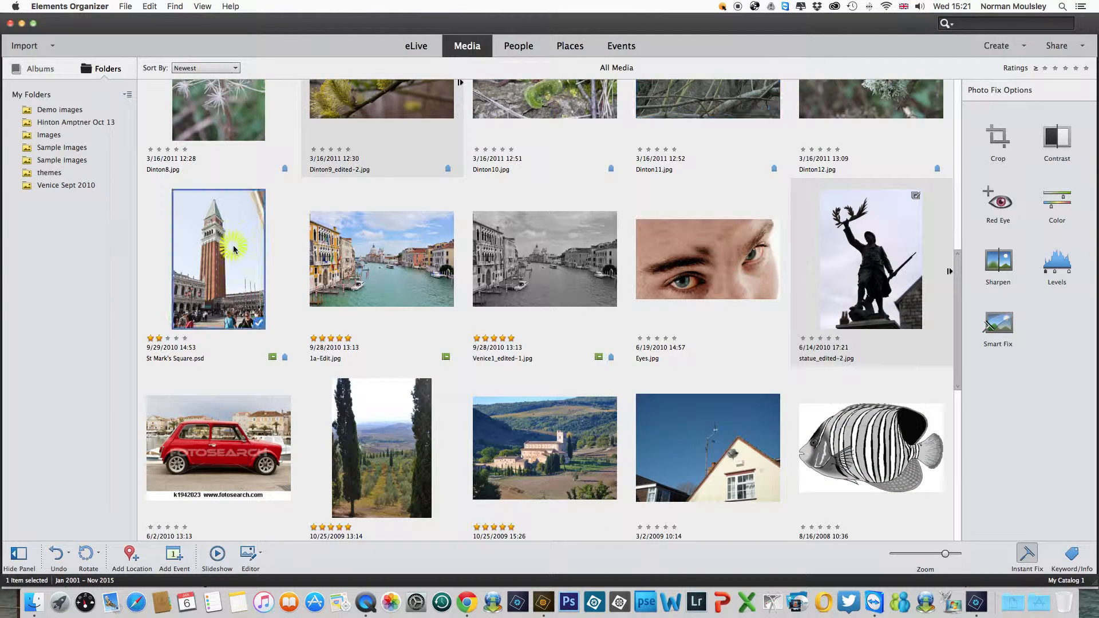
pyautogui.doubleClick(234, 249)
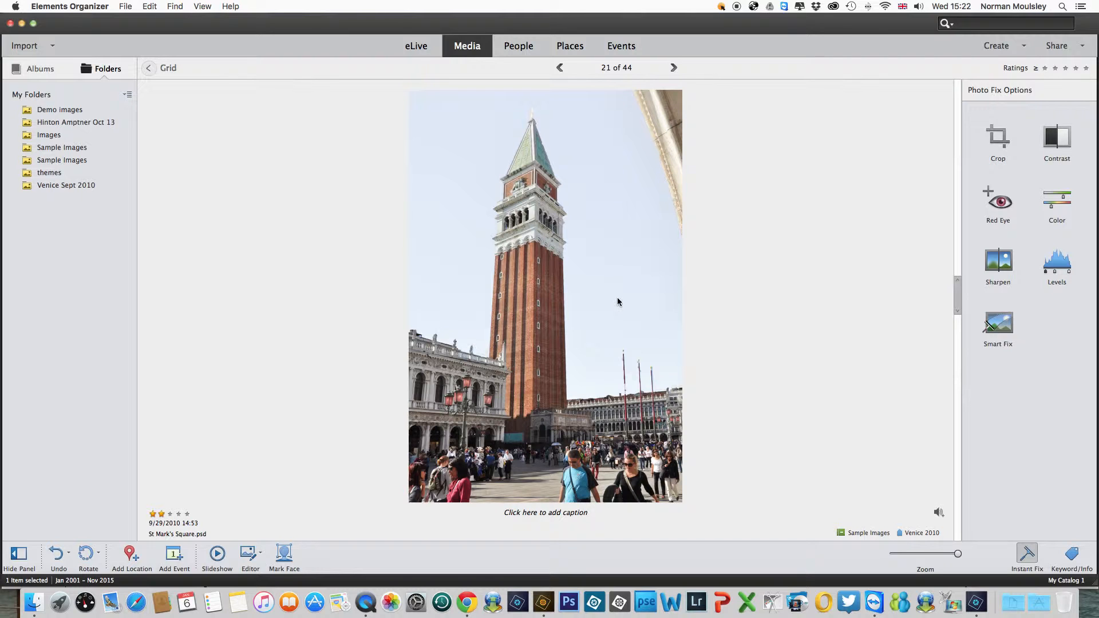
pyautogui.press('Left')
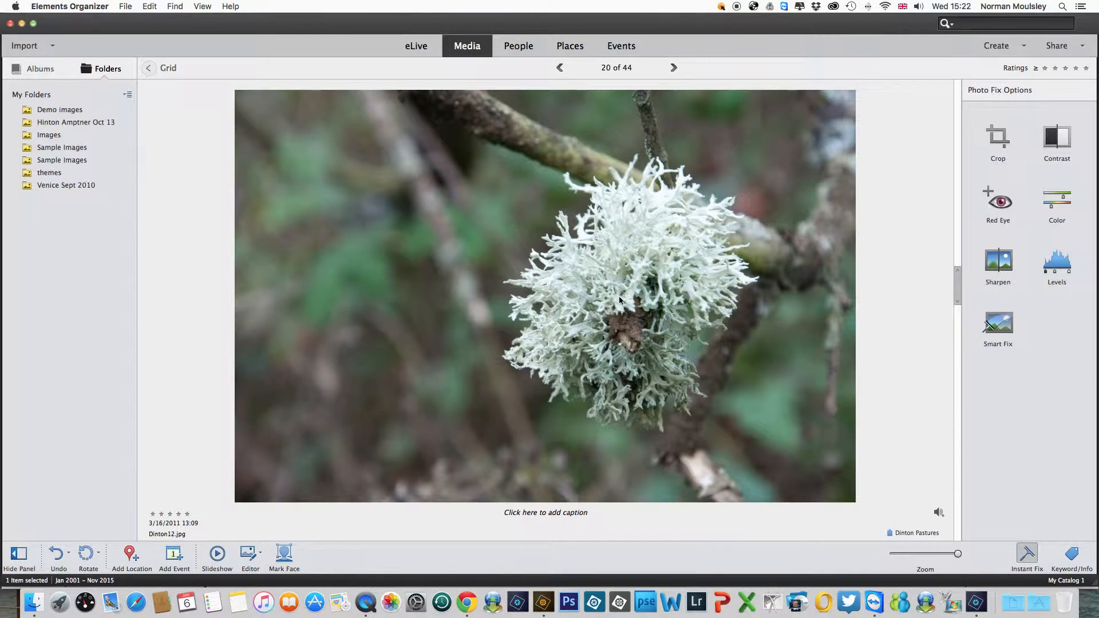
pyautogui.click(148, 67)
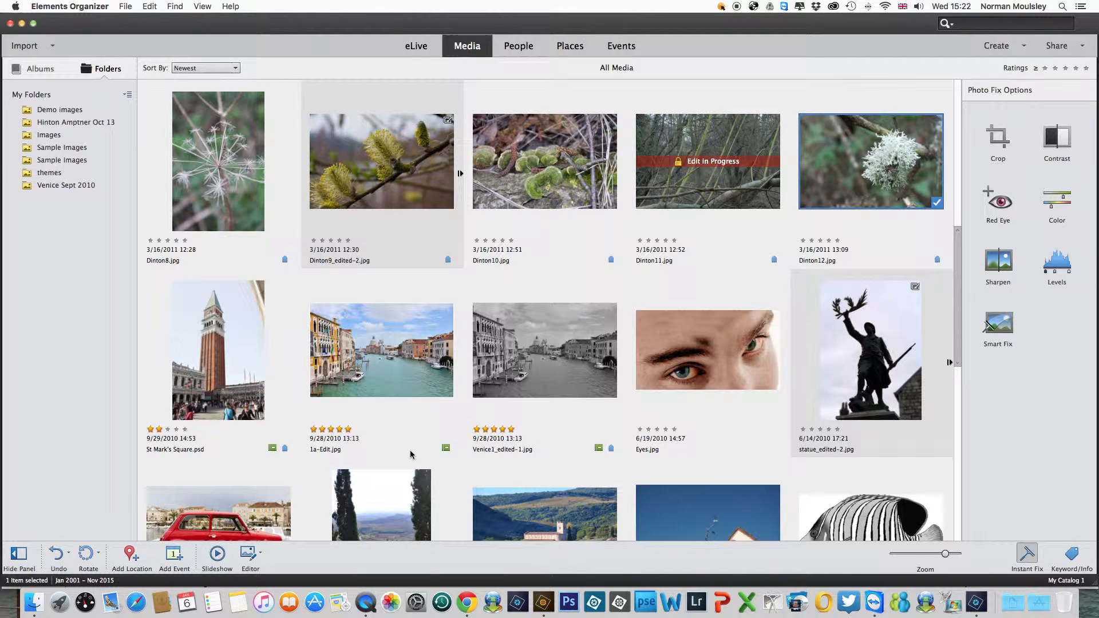
pyautogui.click(232, 337)
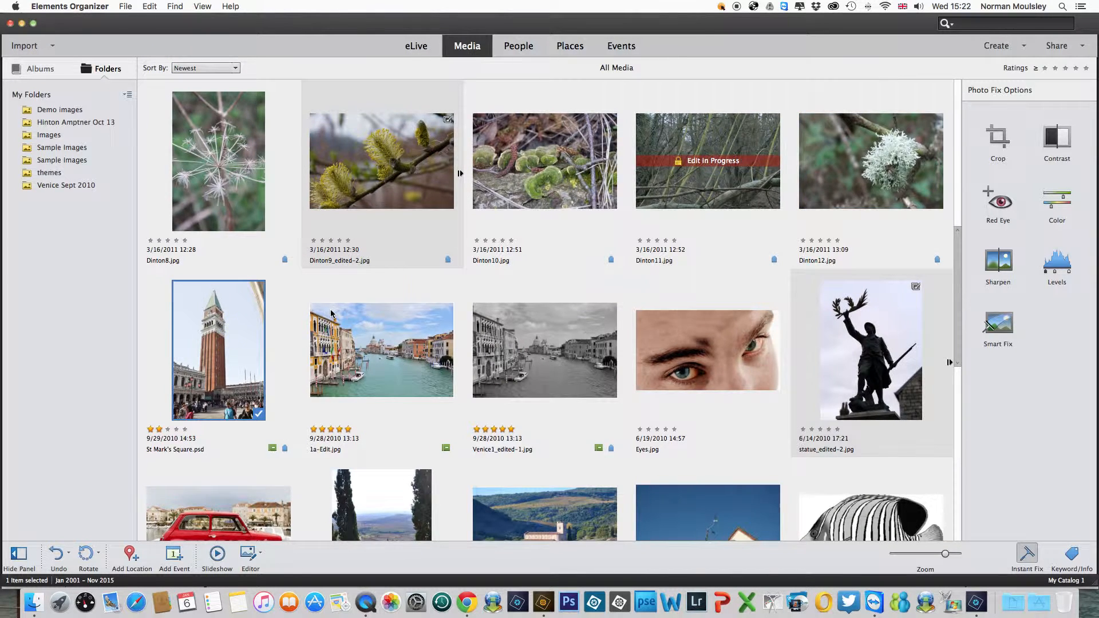
pyautogui.press('Return')
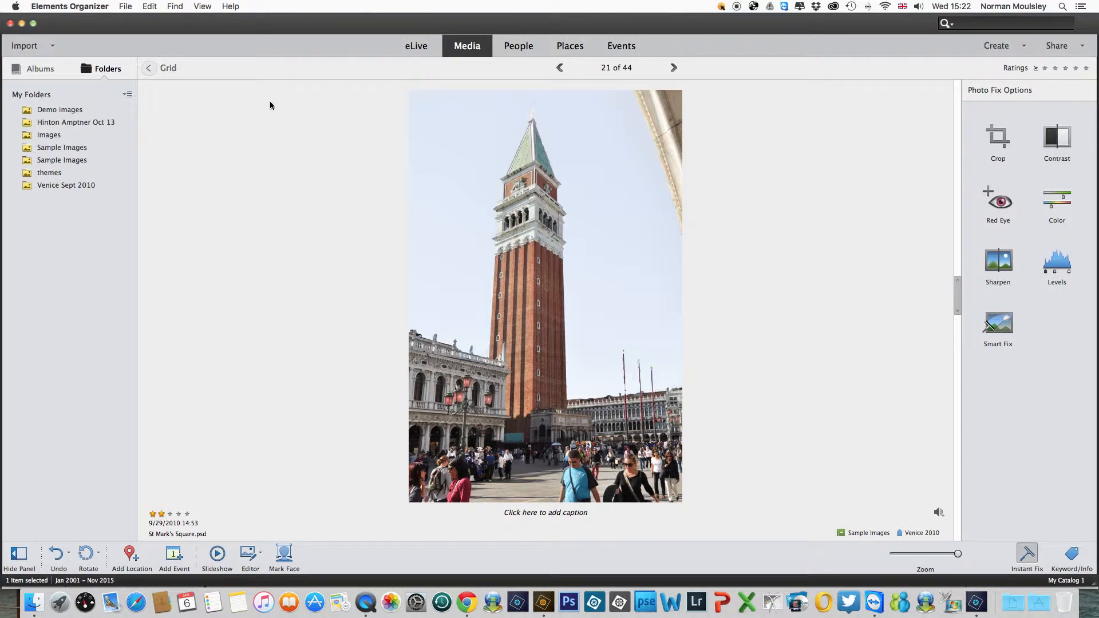
pyautogui.click(249, 554)
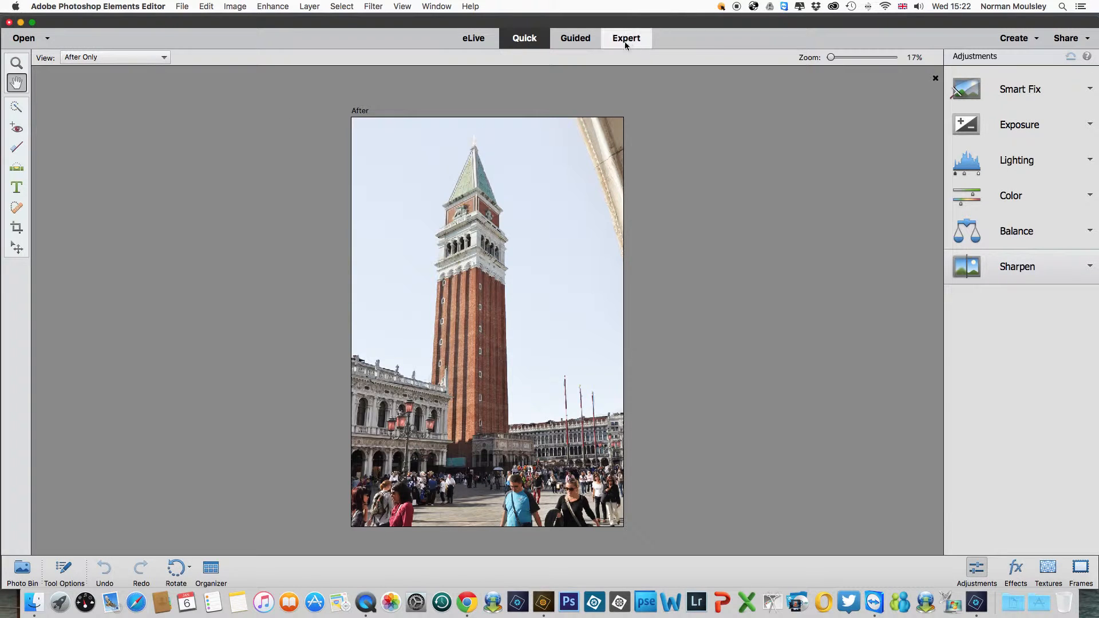
pyautogui.click(631, 39)
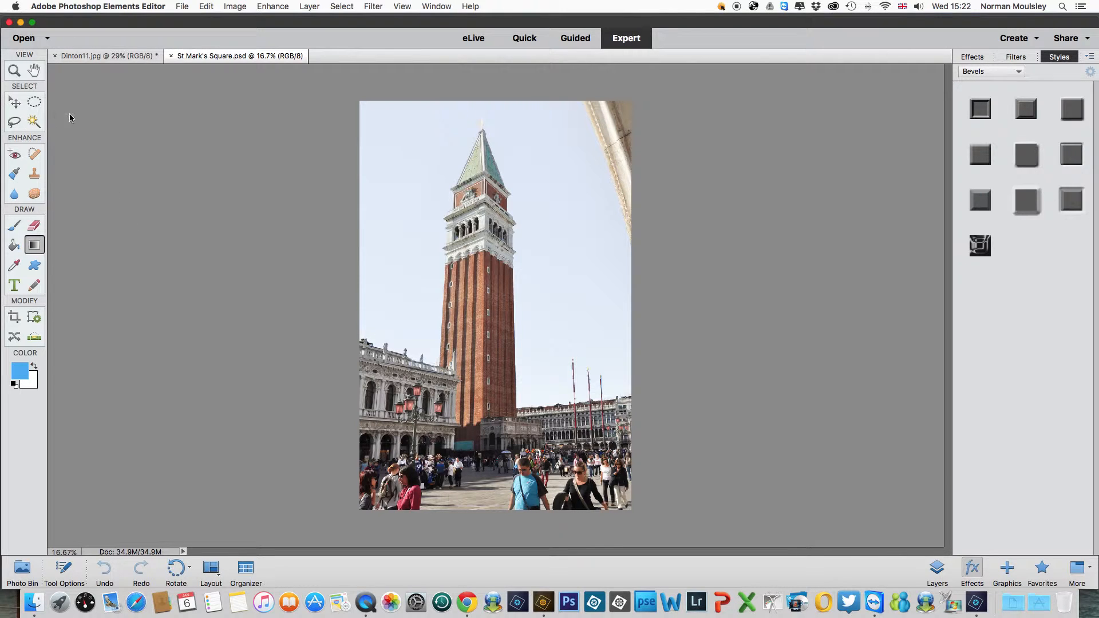
# Select the pale sky around the bell tower with the Magic Wand, using a tolerance of 32 and Contiguous
pyautogui.click(34, 121)
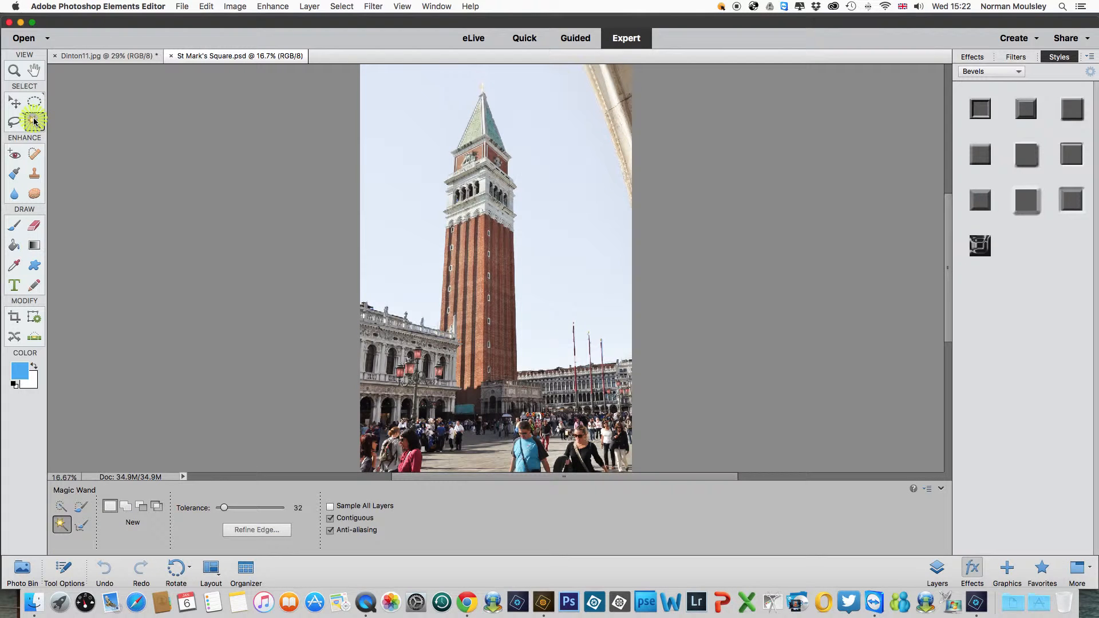
pyautogui.click(61, 506)
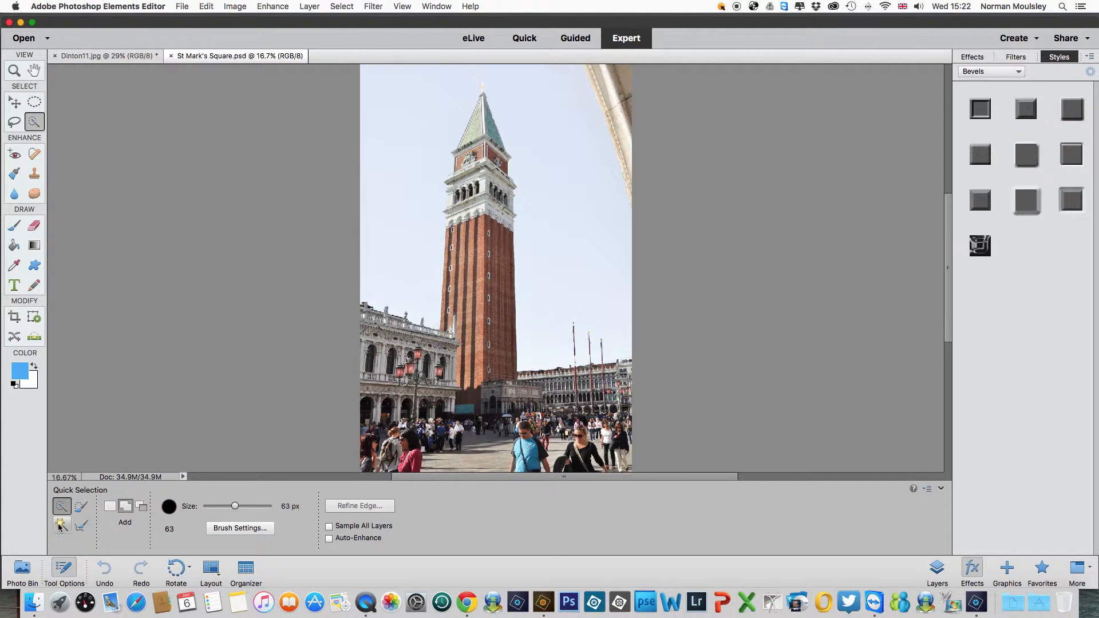
pyautogui.click(61, 526)
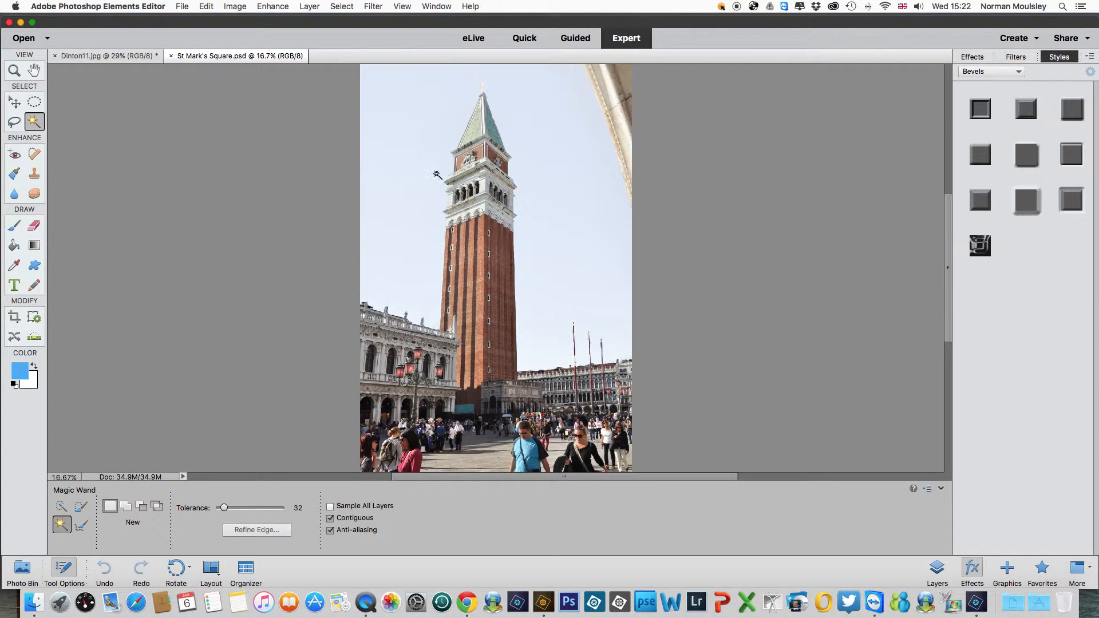
pyautogui.click(419, 115)
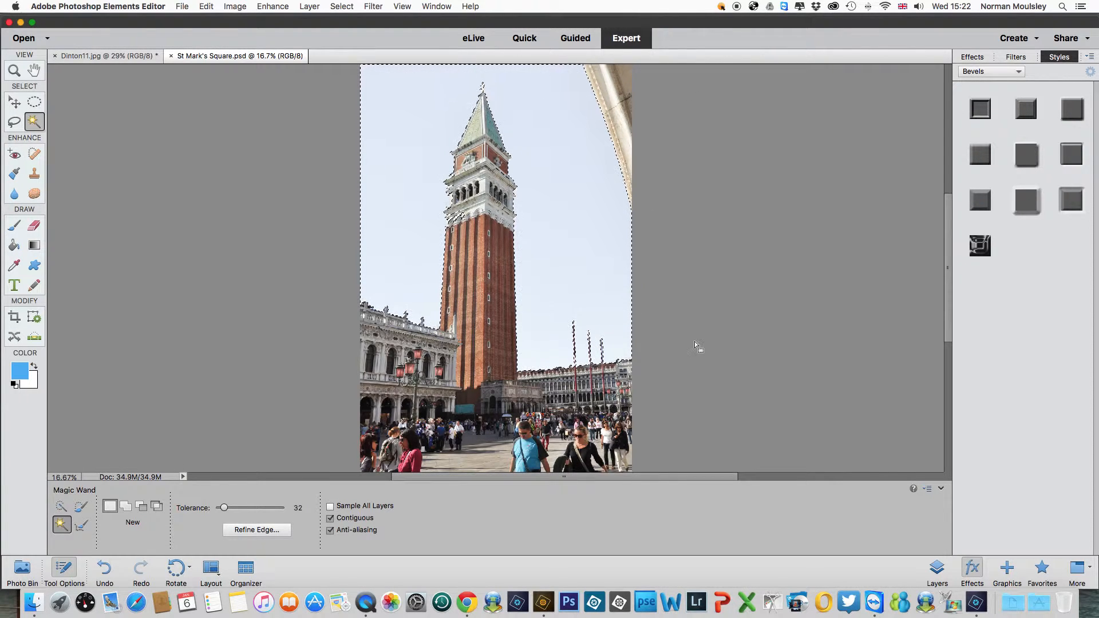
# Fill the selected sky with a linear blue-to-transparent gradient from its upper edge down towards the rooftops, and deselect it
pyautogui.scroll(1, 682, 363)
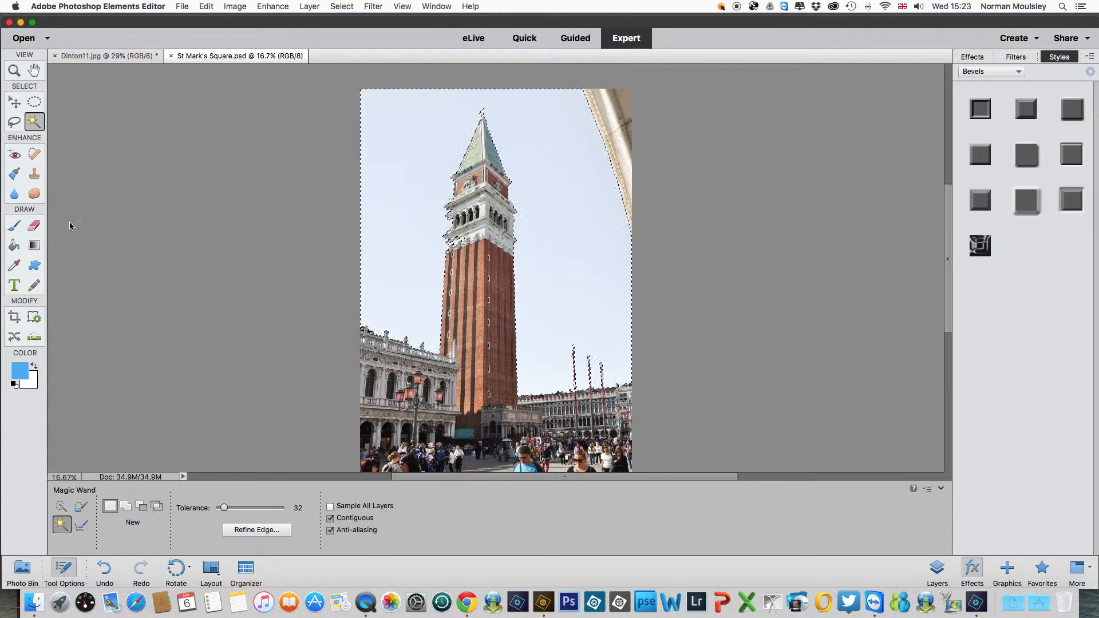
pyautogui.click(35, 246)
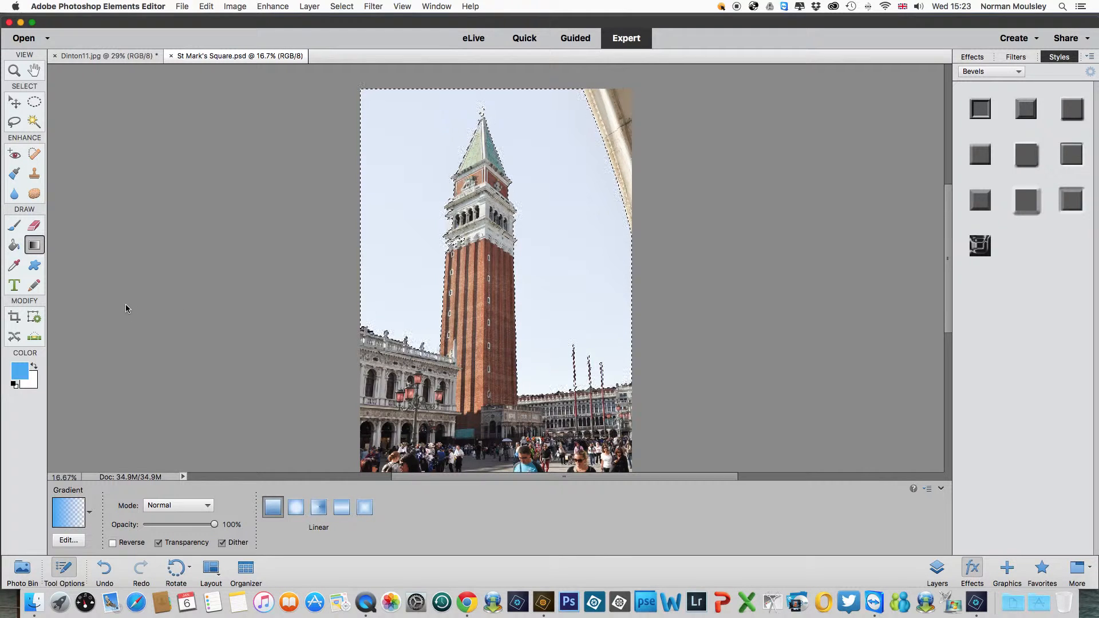
pyautogui.click(549, 92)
pyautogui.moveTo(549, 92); pyautogui.dragTo(552, 134)
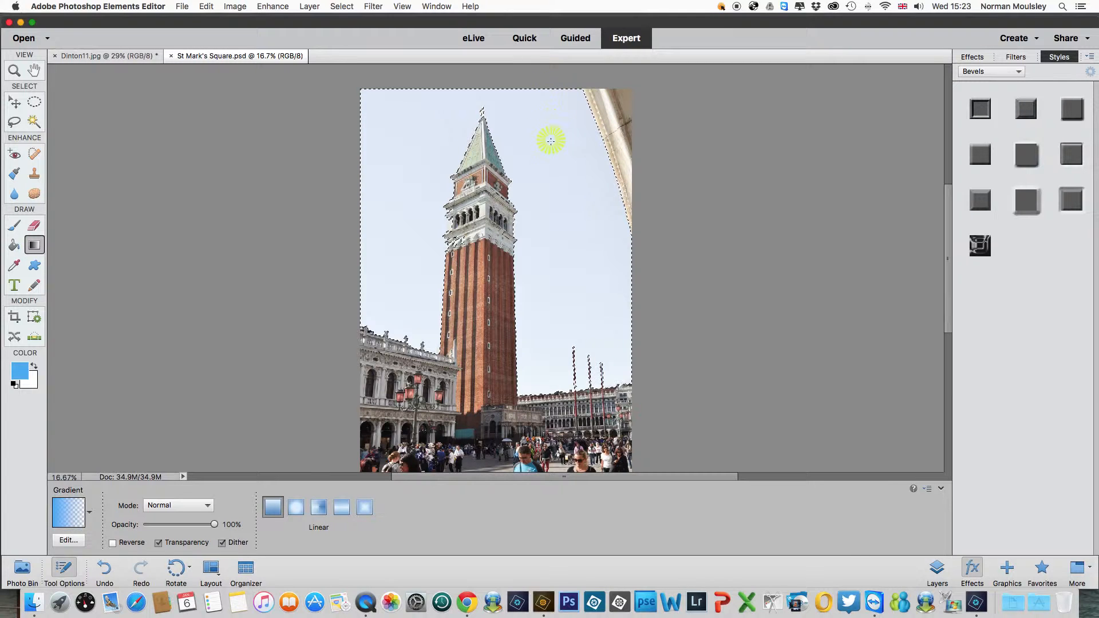
pyautogui.moveTo(548, 239); pyautogui.dragTo(548, 402)
pyautogui.click(343, 7)
pyautogui.click(346, 33)
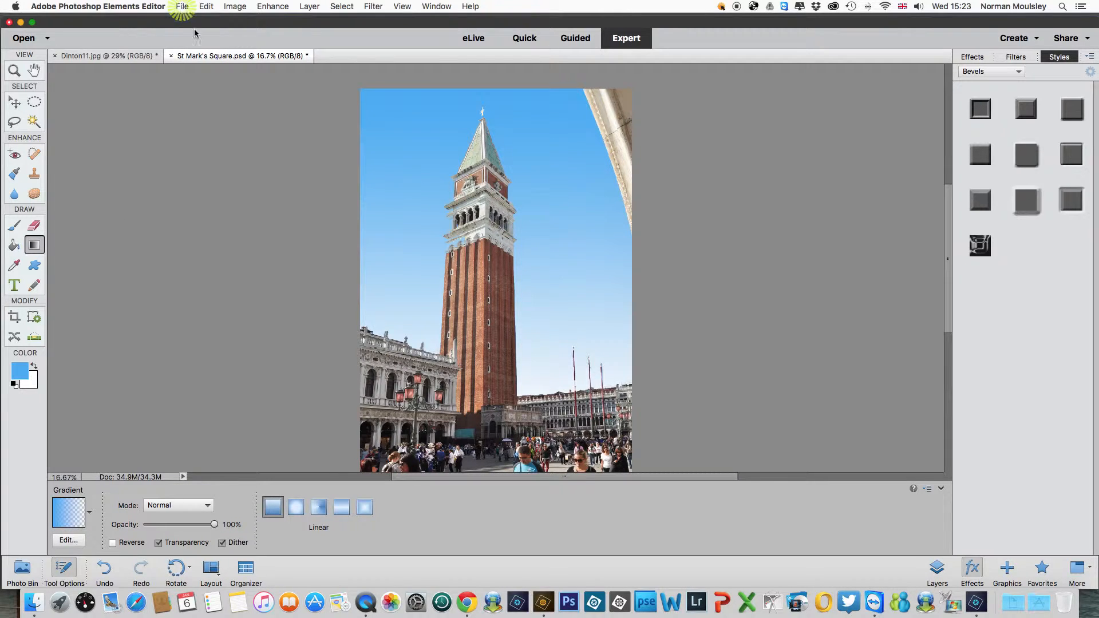
# Close St Mark's Square.psd and Dinton11.jpg without saving their changes
pyautogui.click(182, 7)
pyautogui.click(213, 82)
pyautogui.click(498, 206)
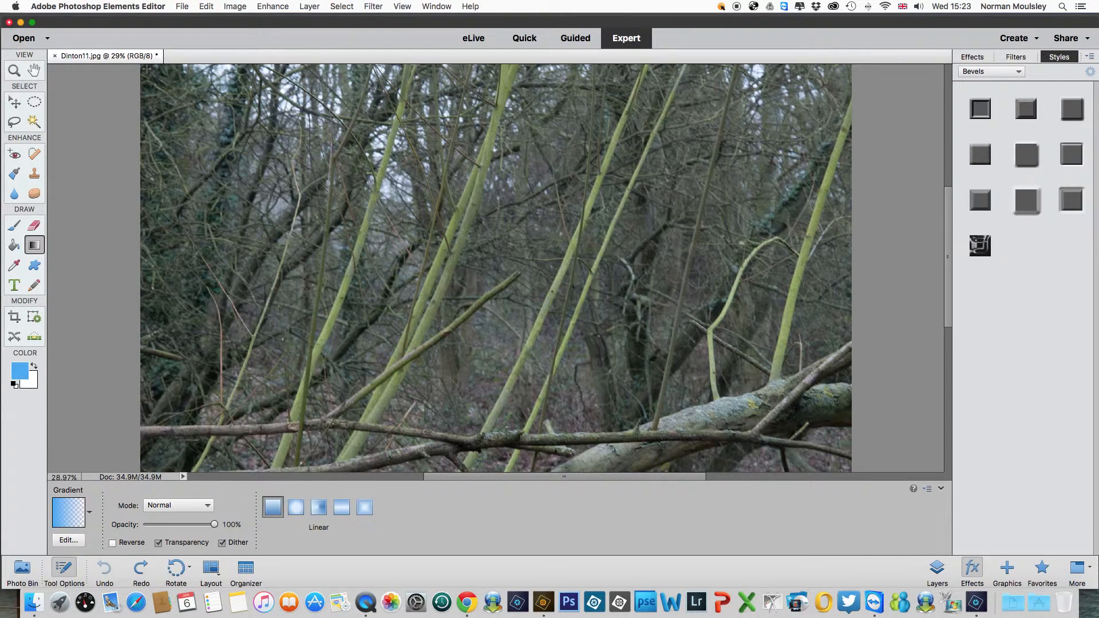
pyautogui.click(182, 7)
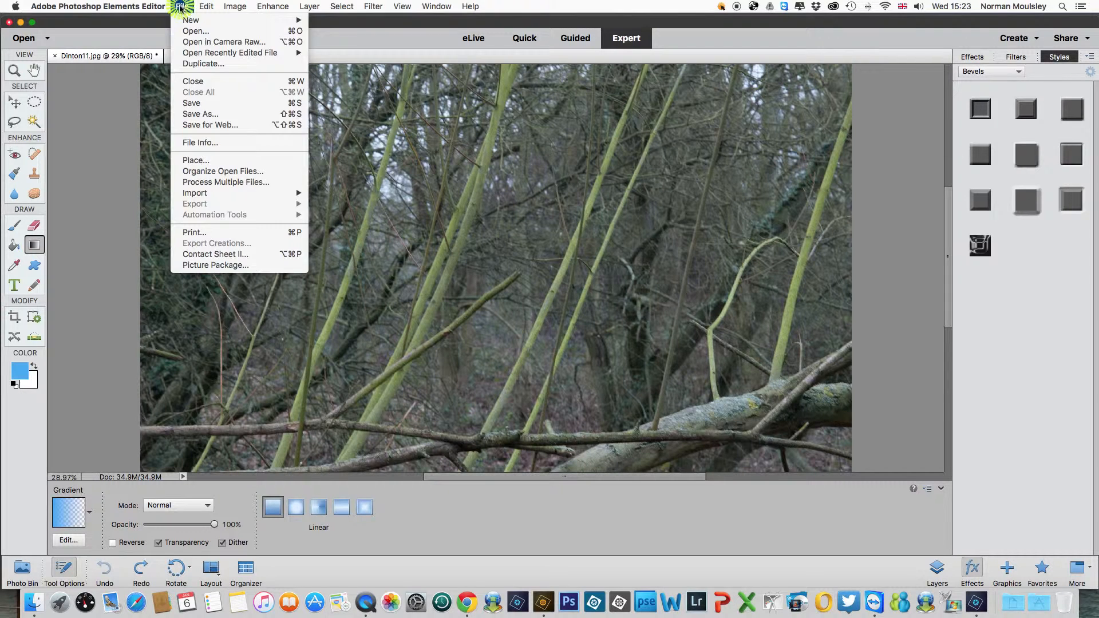
pyautogui.click(188, 83)
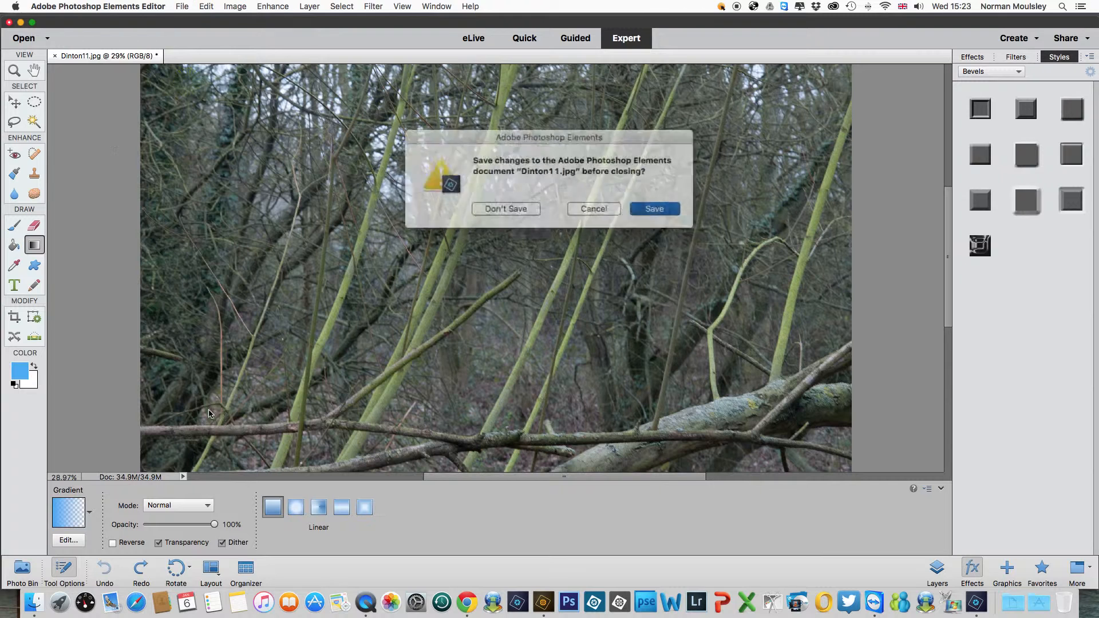
pyautogui.click(510, 206)
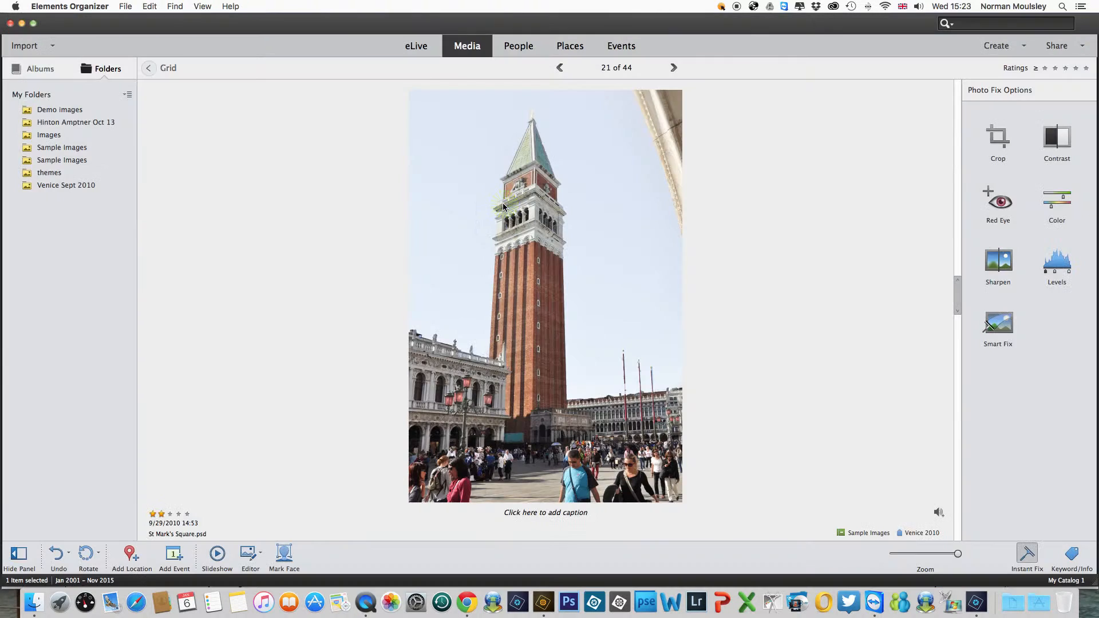
# Return the Organizer to its thumbnail grid with no photo selected, and minimize the Editor window
pyautogui.click(164, 67)
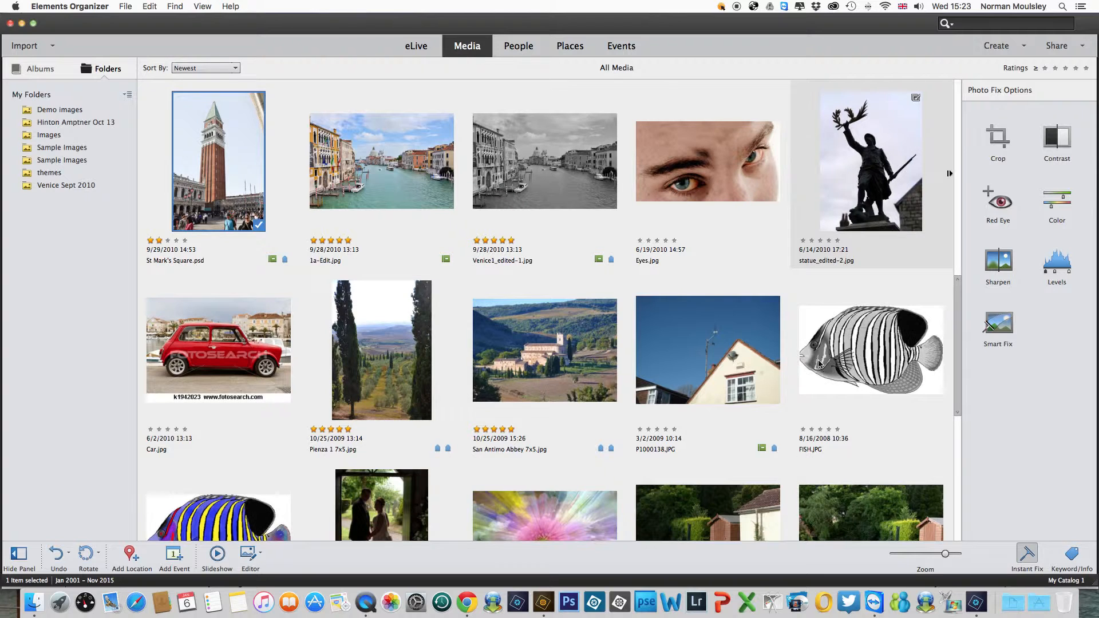
pyautogui.click(808, 293)
pyautogui.scroll(-1, 809, 294)
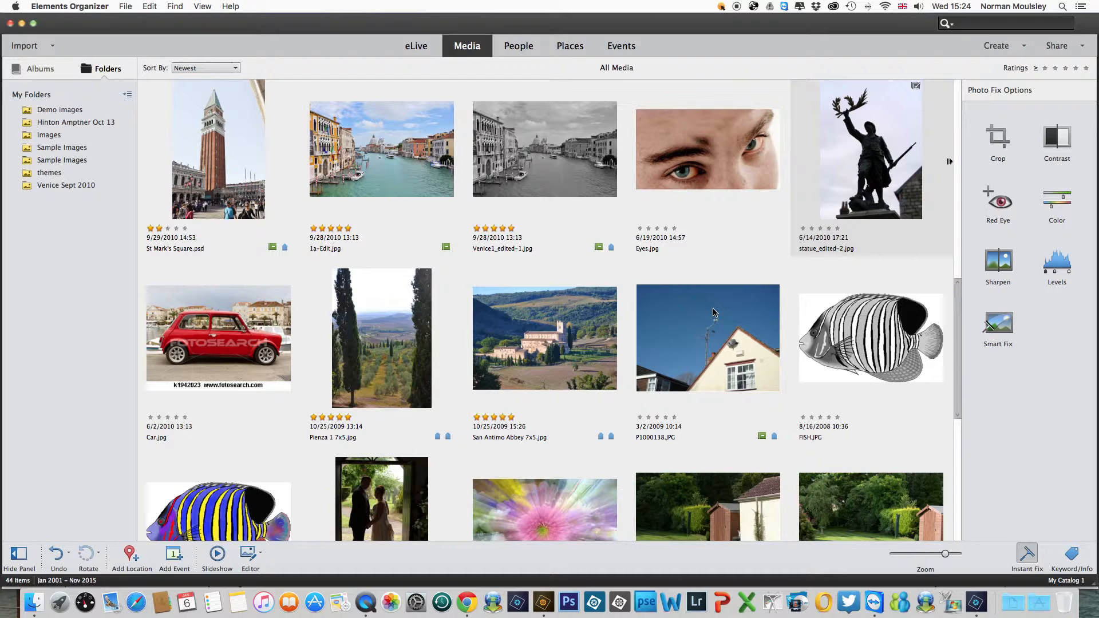
pyautogui.scroll(-5, 715, 312)
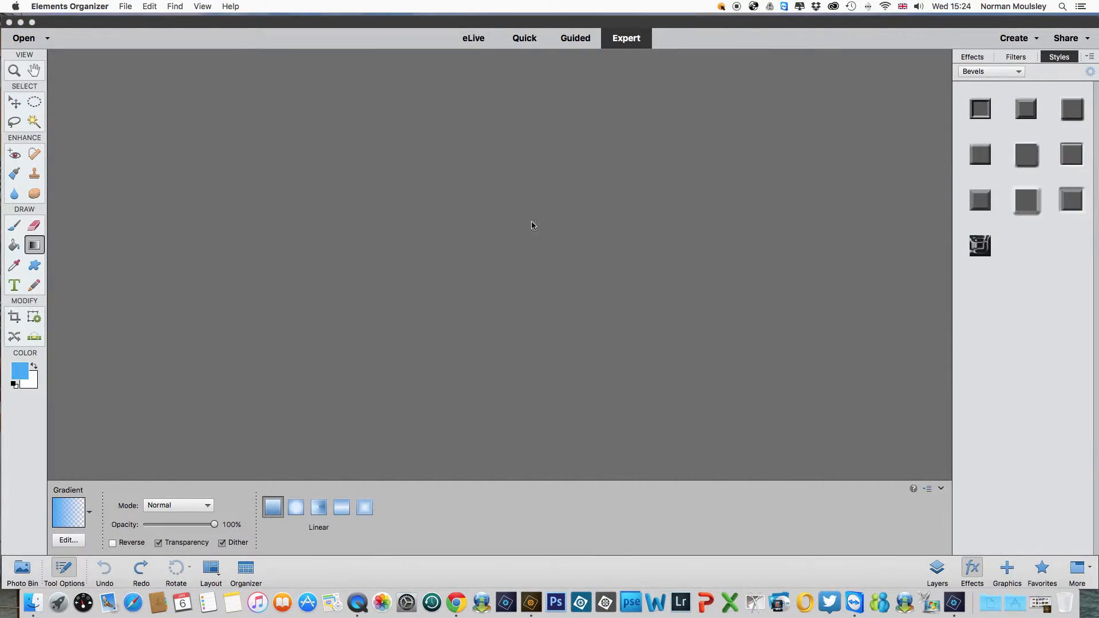
pyautogui.click(21, 26)
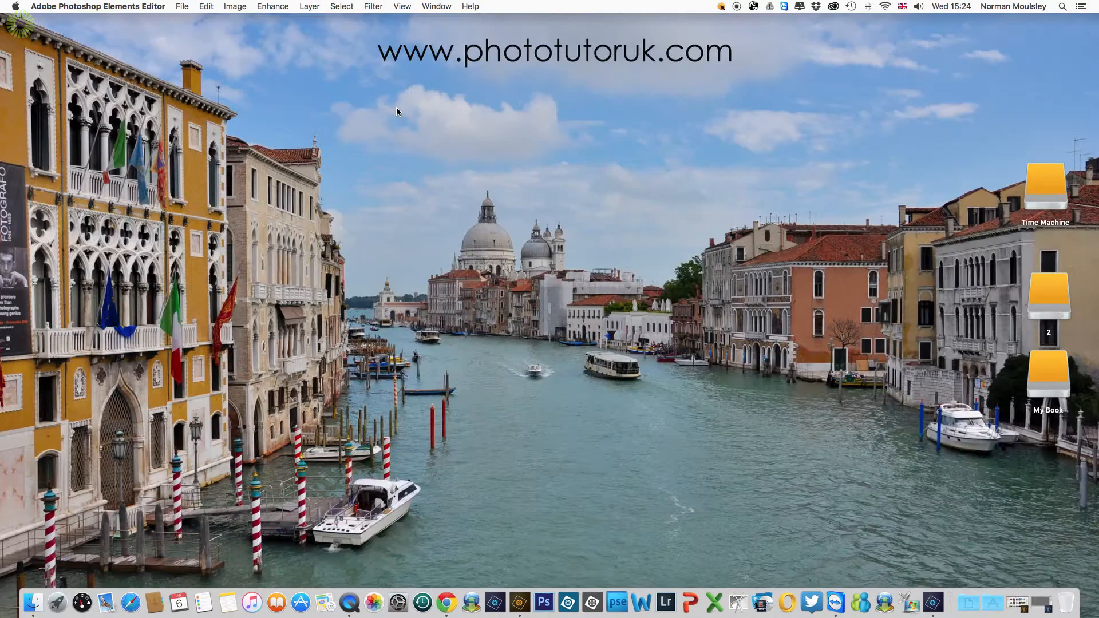